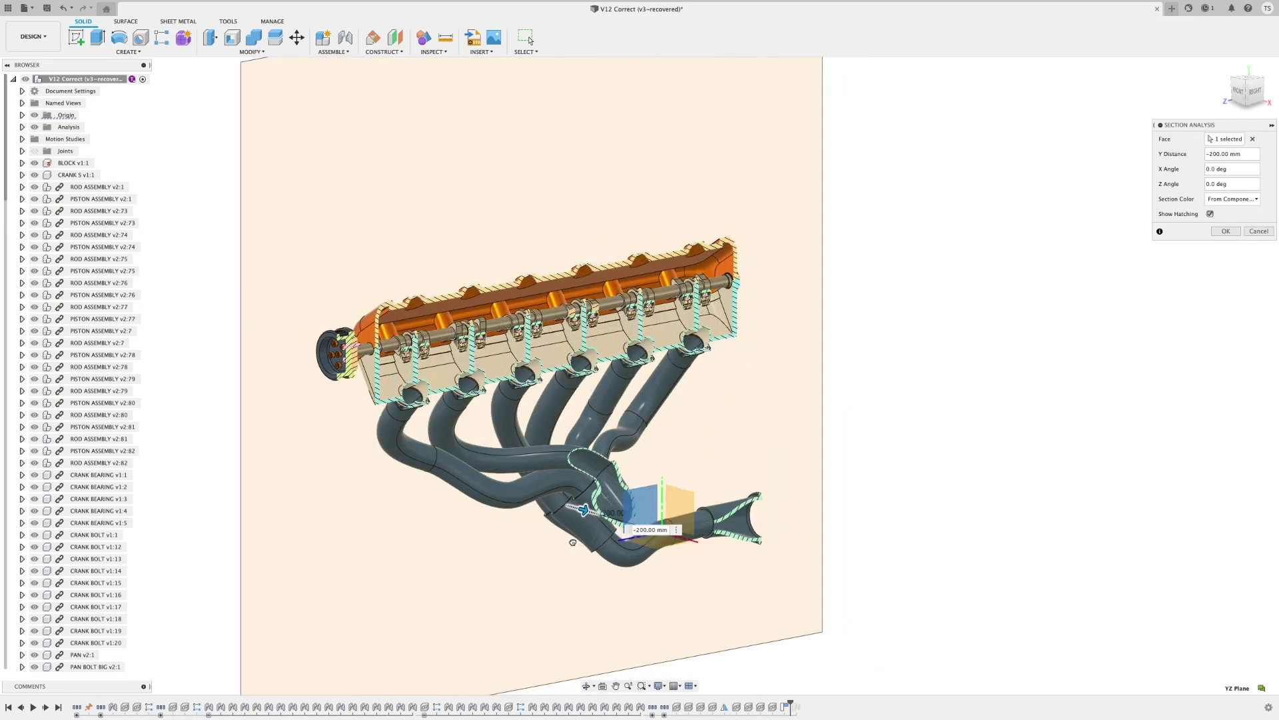
Orbit the sectioned engine to view the exhaust header cut from the far side at -220 mm.
shift+middle_drag(573, 543, 752, 537)
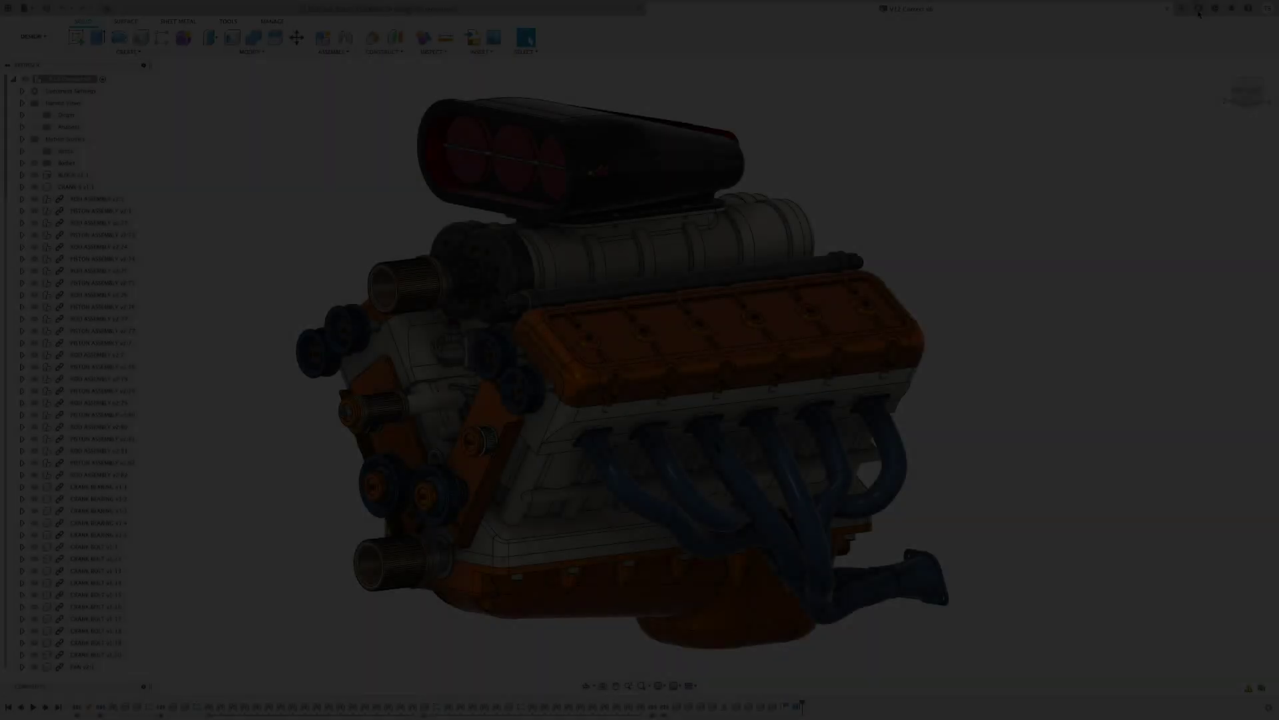
click(1199, 9)
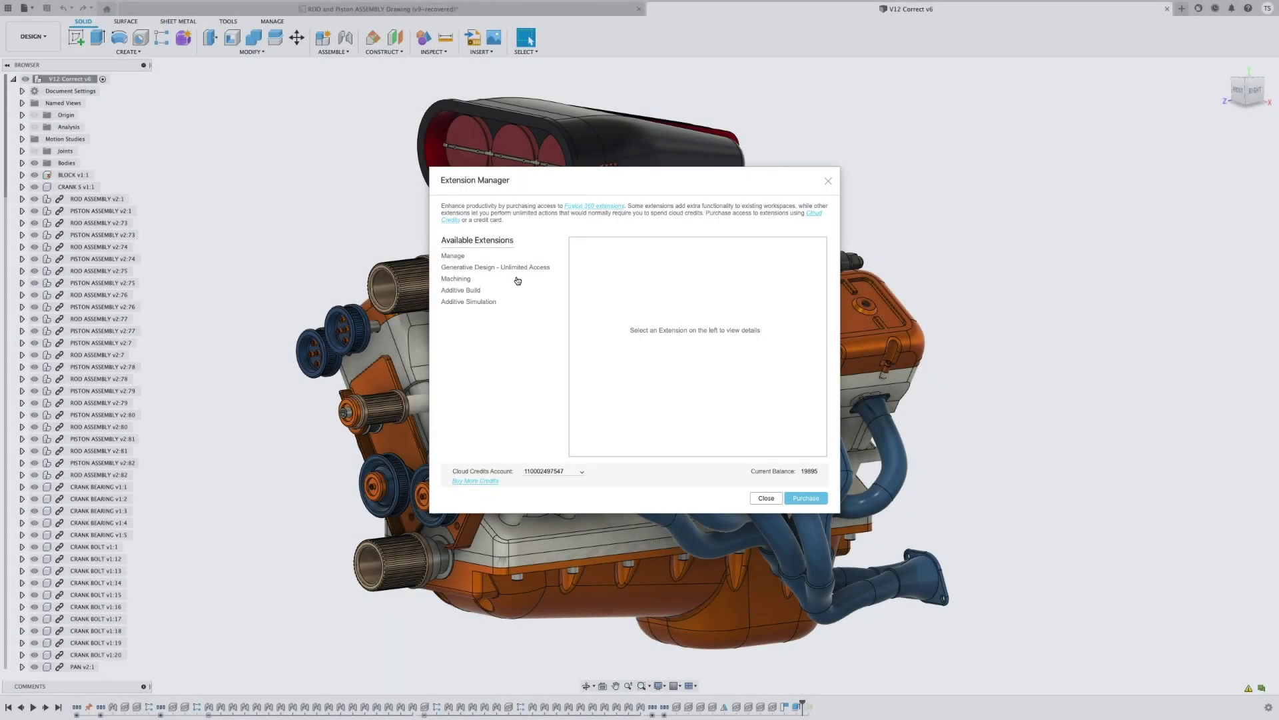
click(518, 279)
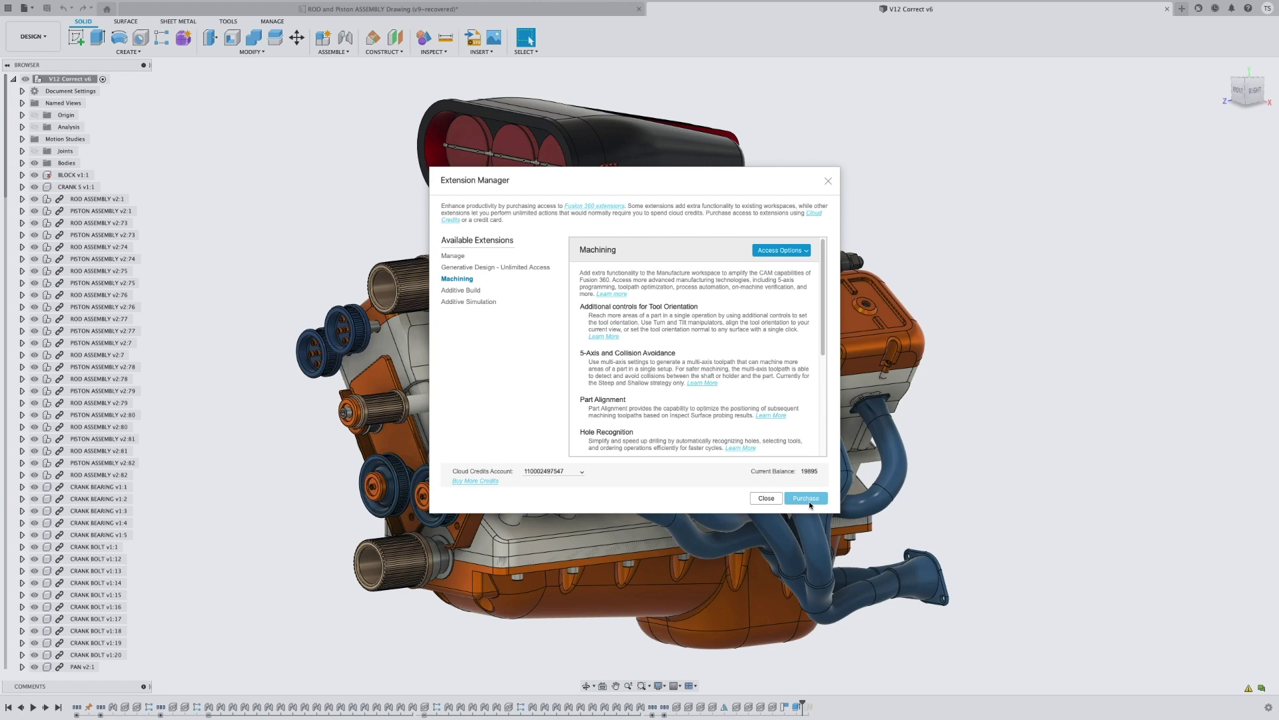
click(766, 498)
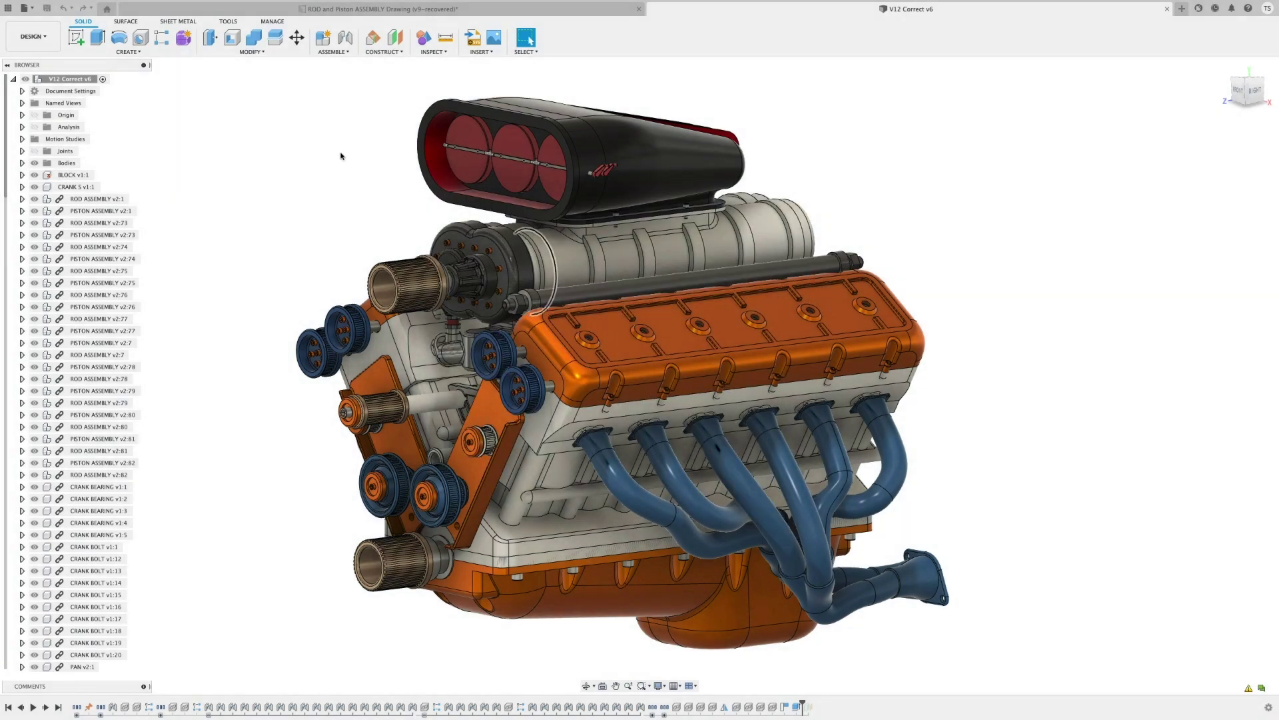
click(34, 36)
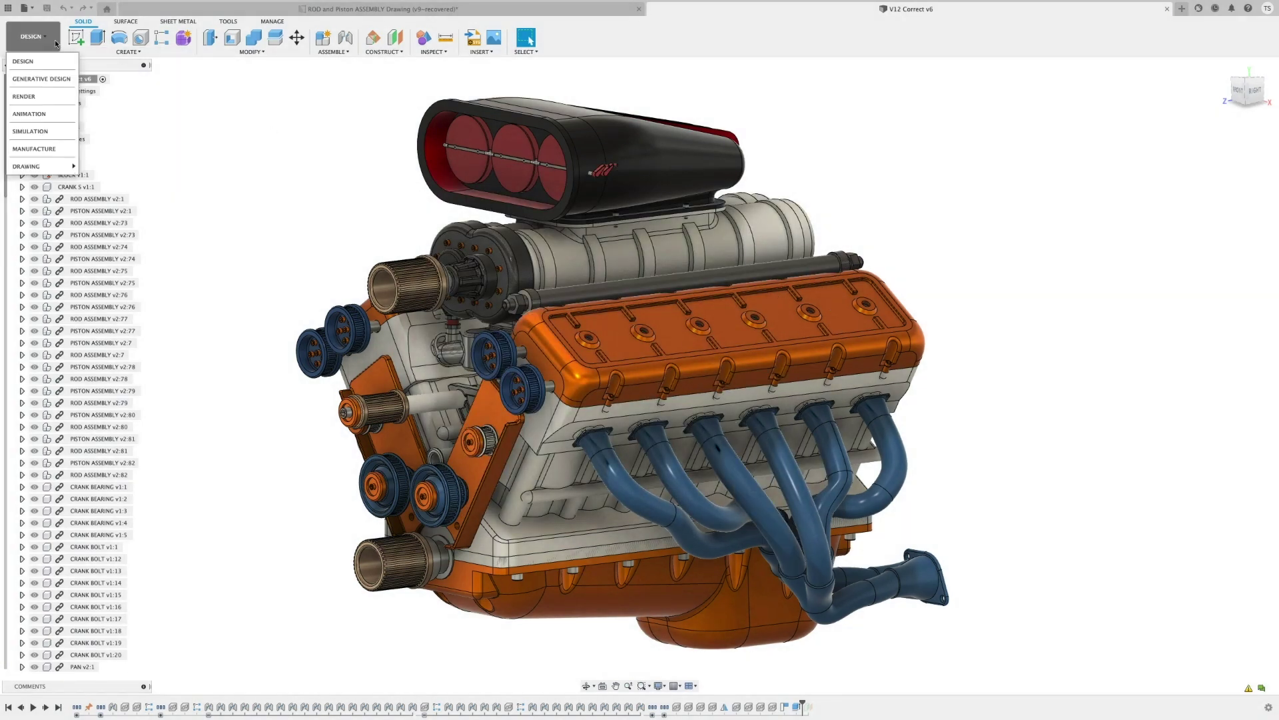
click(45, 149)
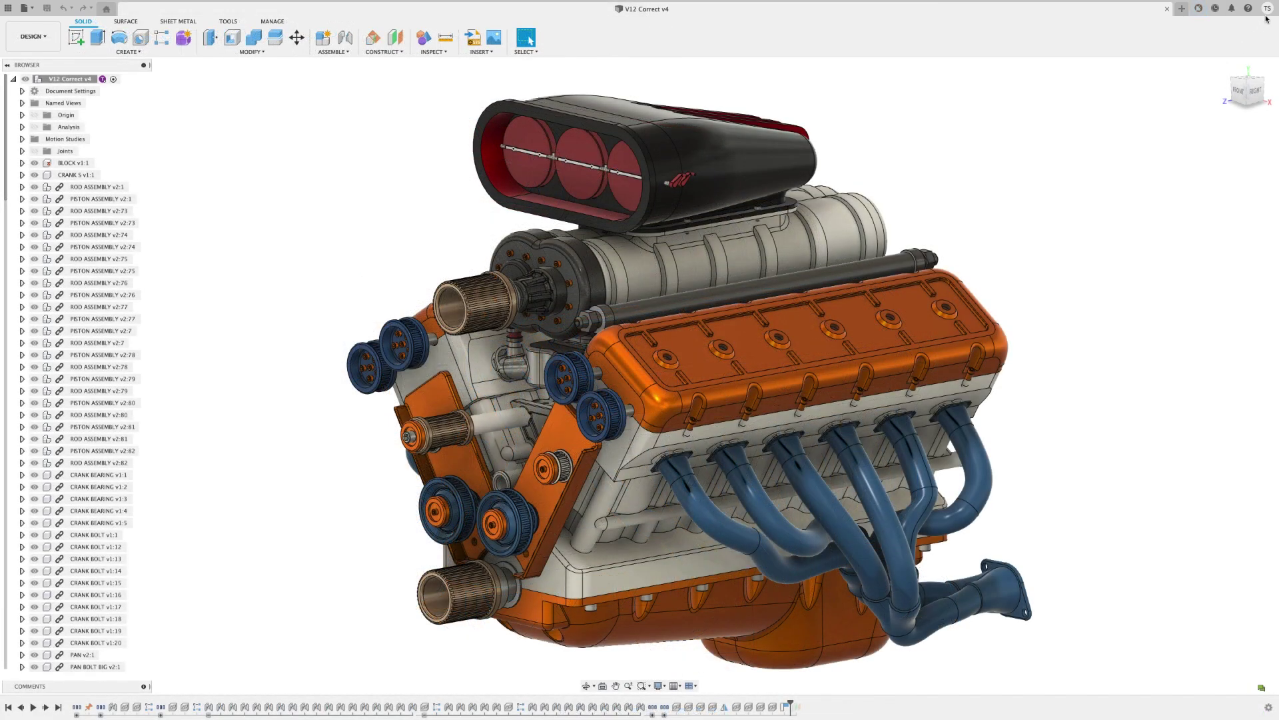
click(1267, 9)
click(1230, 33)
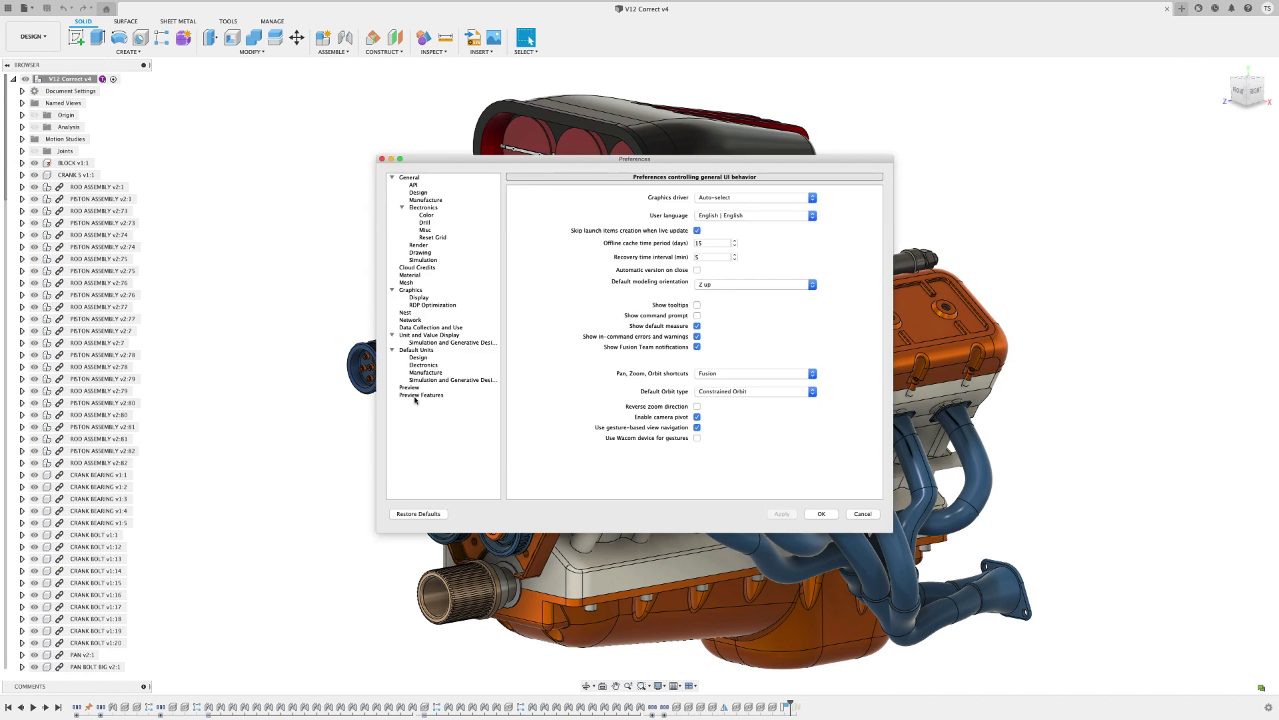
click(415, 395)
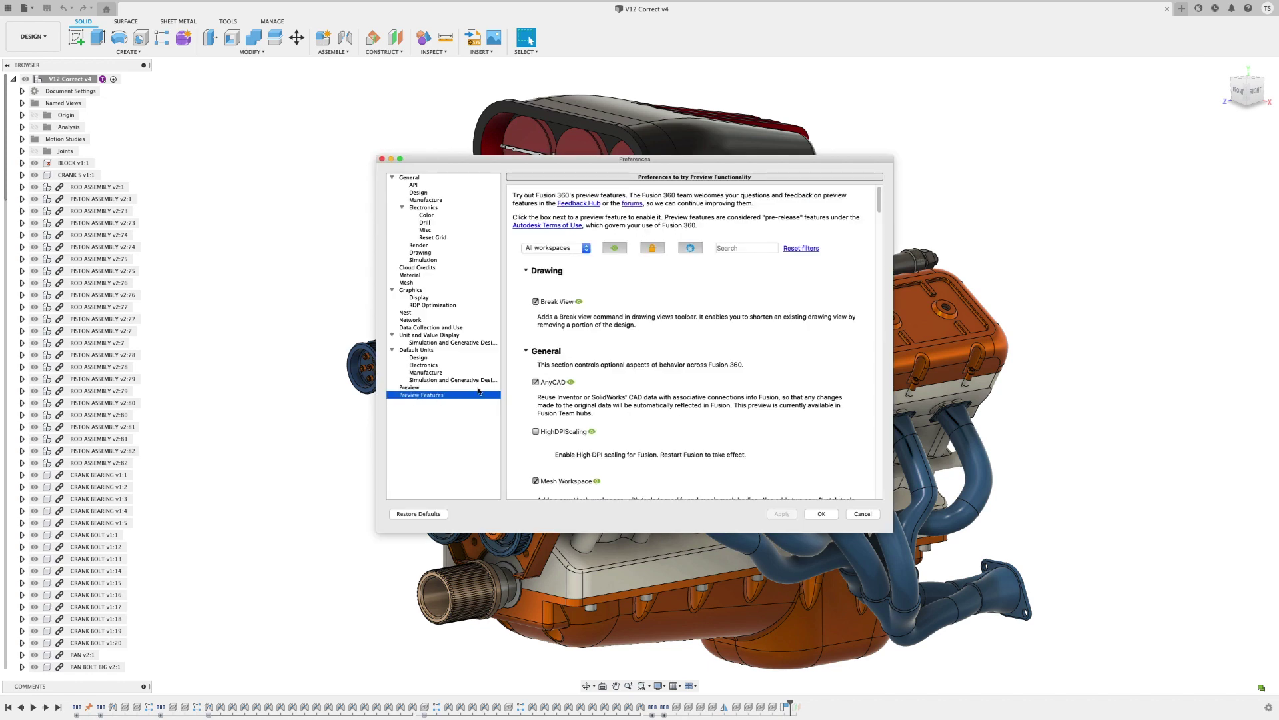
scroll(669, 344, down, 20)
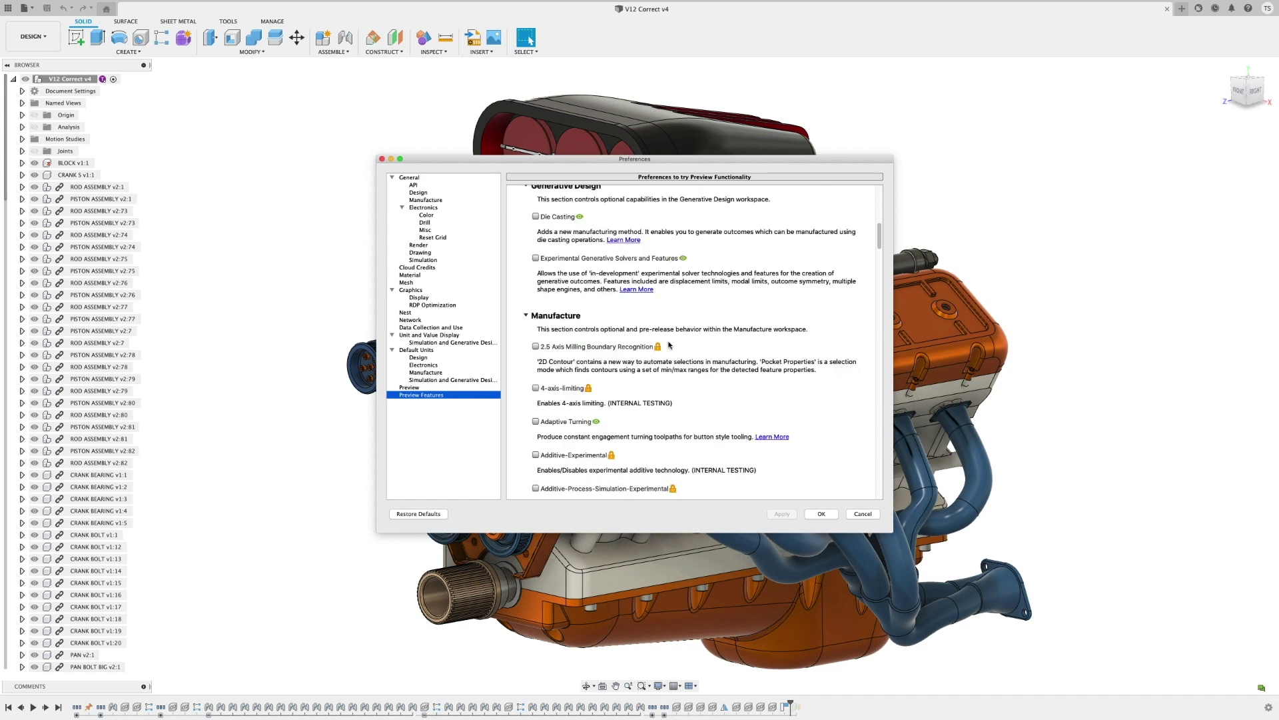
scroll(667, 342, down, 10)
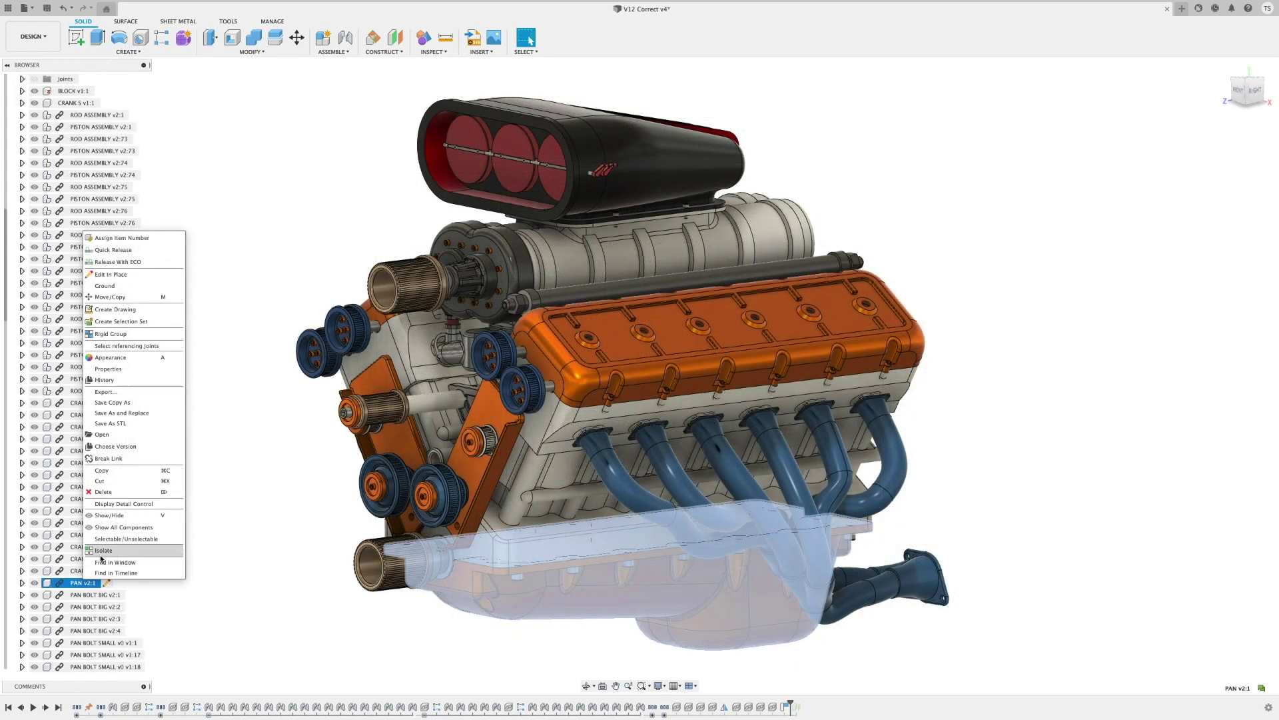
Isolate the oil pan, go to the Thin Extrude view, and select both flange faces for extrusion.
click(102, 557)
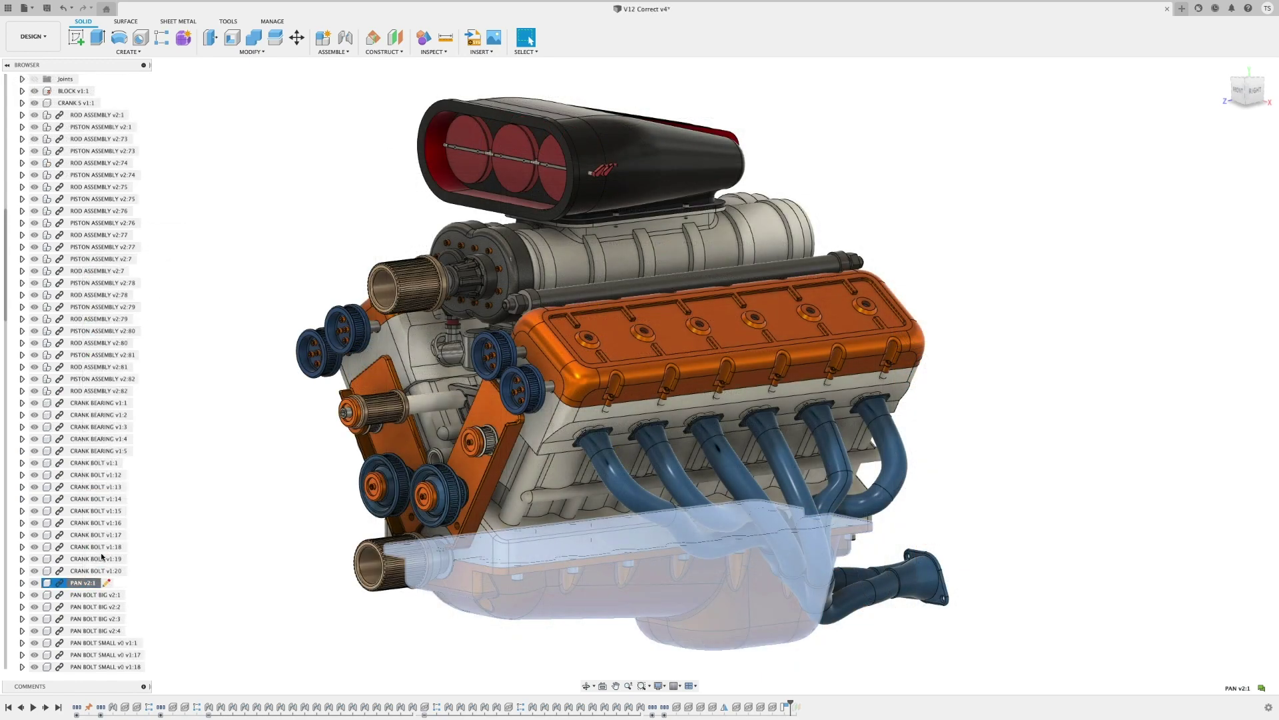
scroll(143, 531, up, 3)
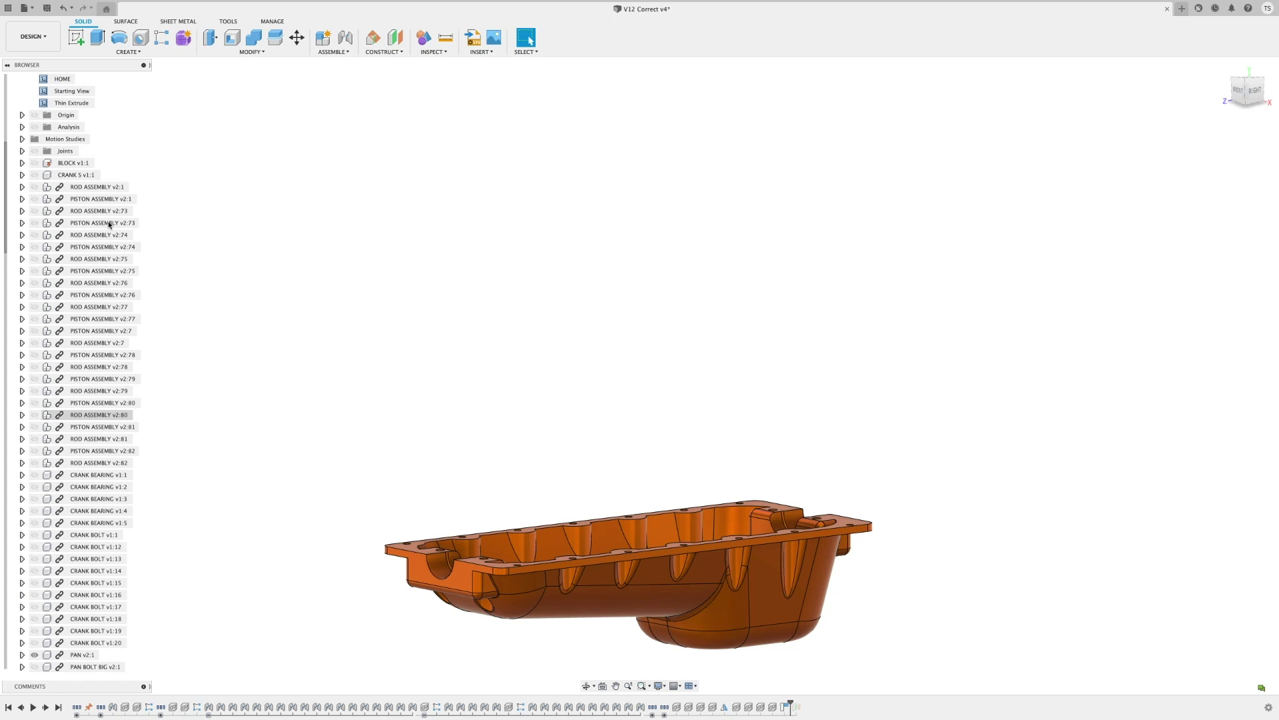
double_click(86, 104)
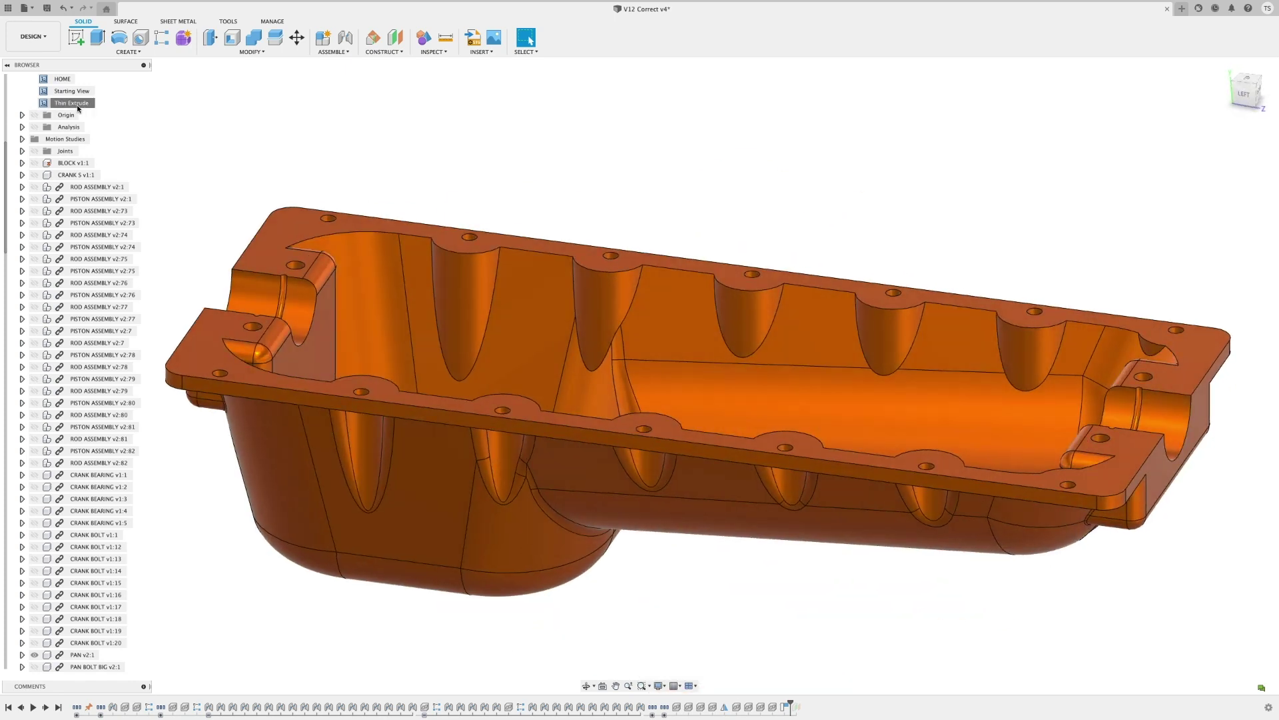
click(98, 38)
click(203, 319)
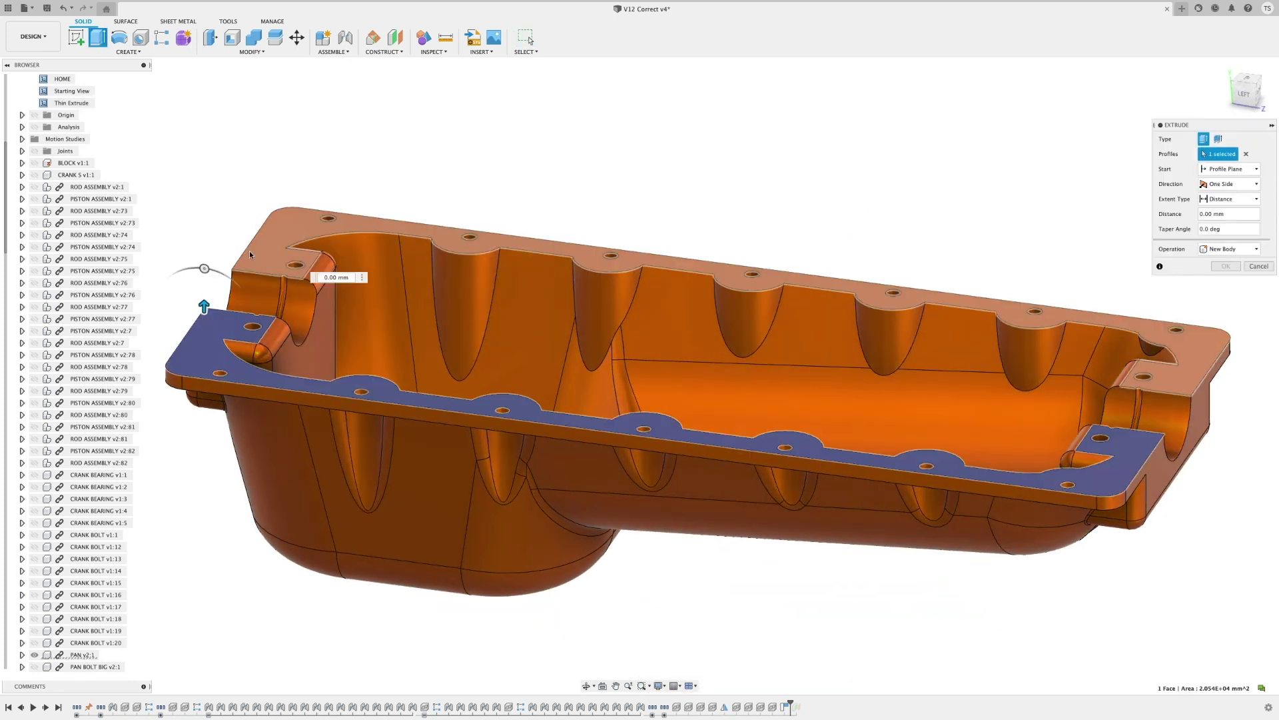
click(250, 254)
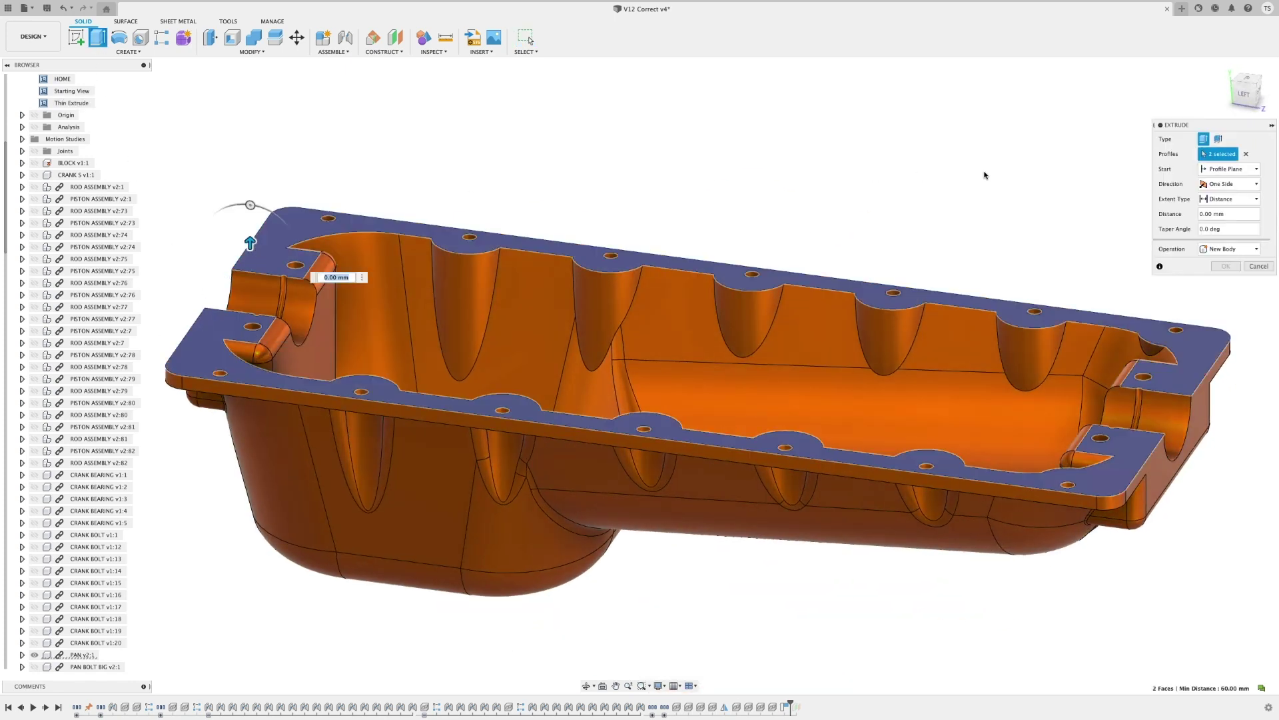
Extrude the flange faces 15 mm as a thin wall with the wall located inside.
click(1200, 213)
text(15)
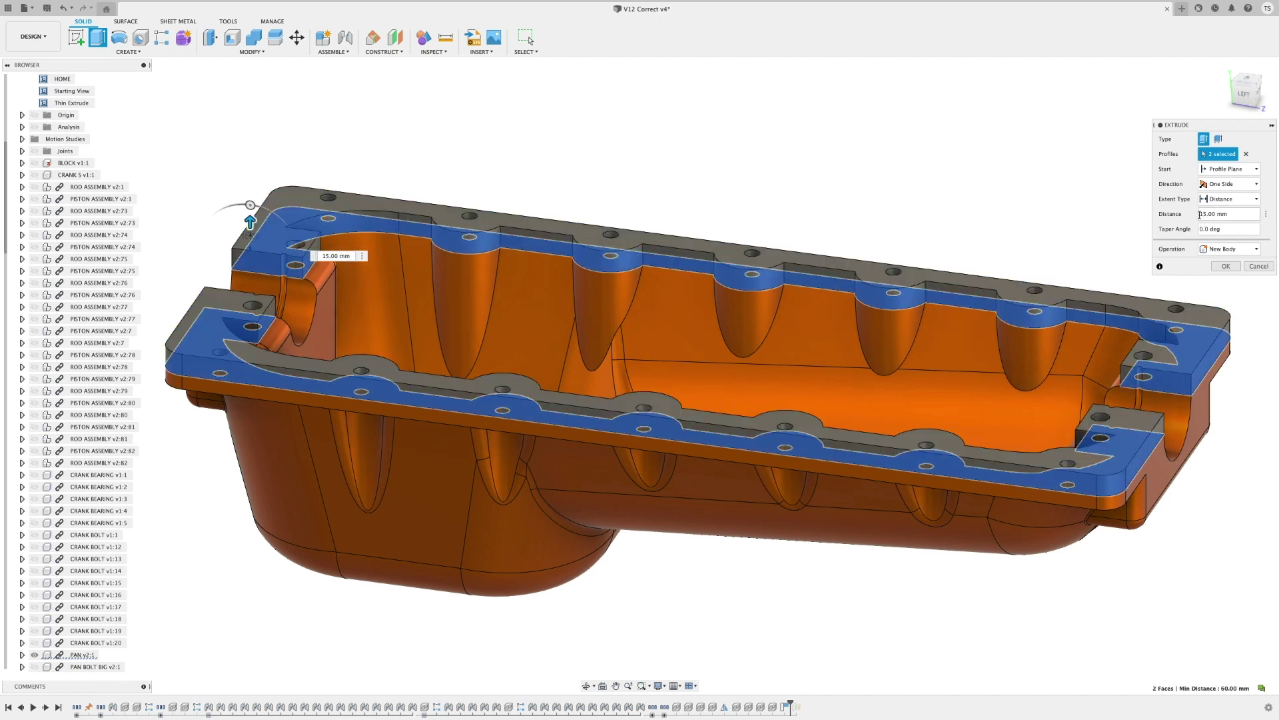
click(1224, 140)
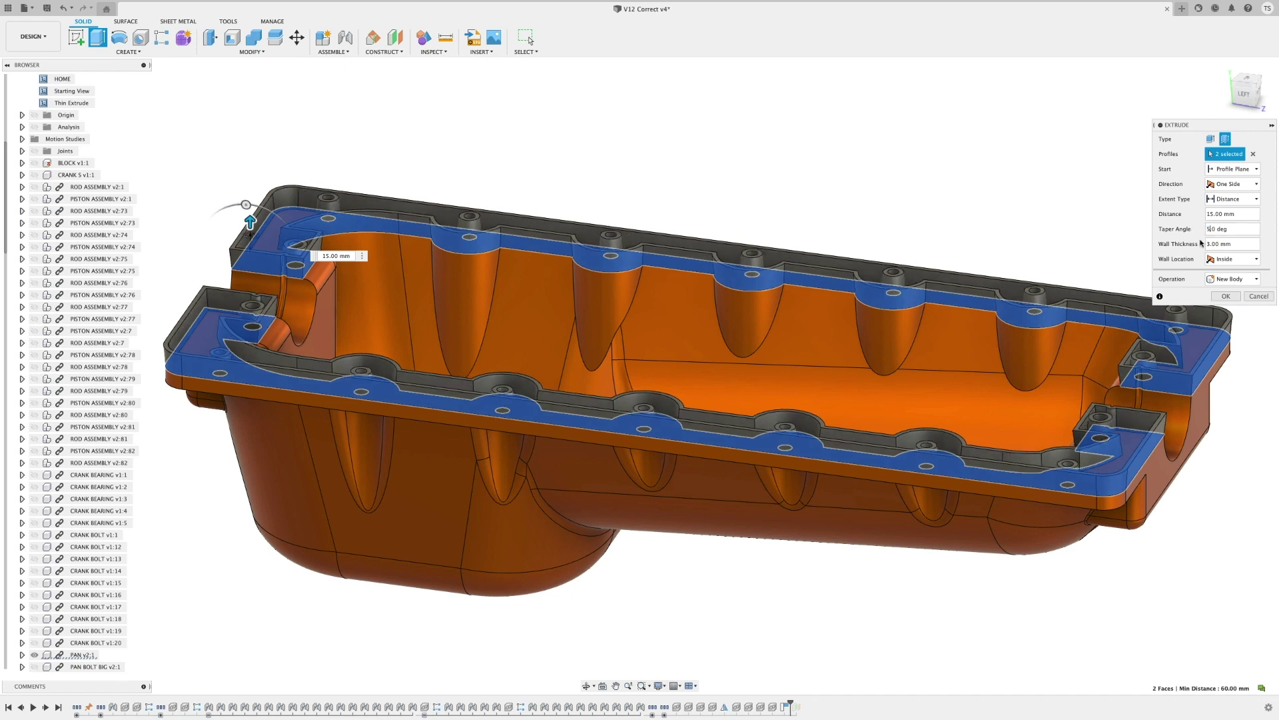
click(1232, 279)
click(1232, 280)
click(1233, 259)
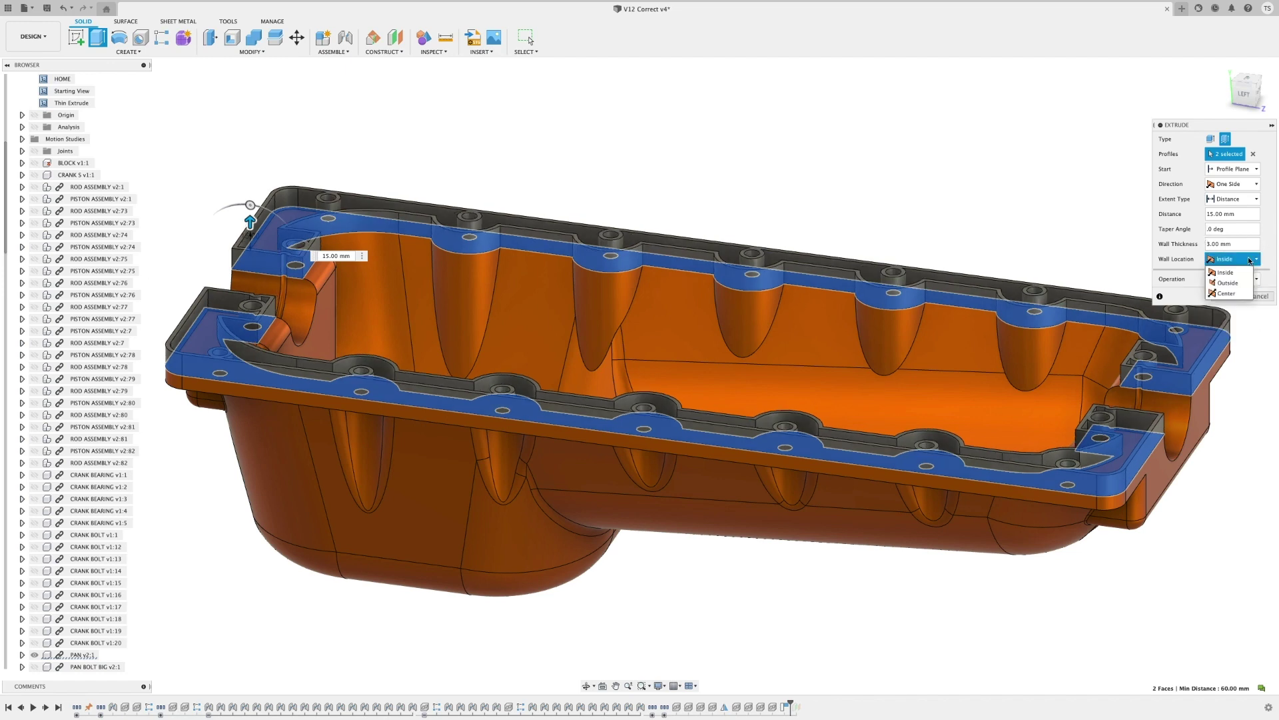
click(1228, 283)
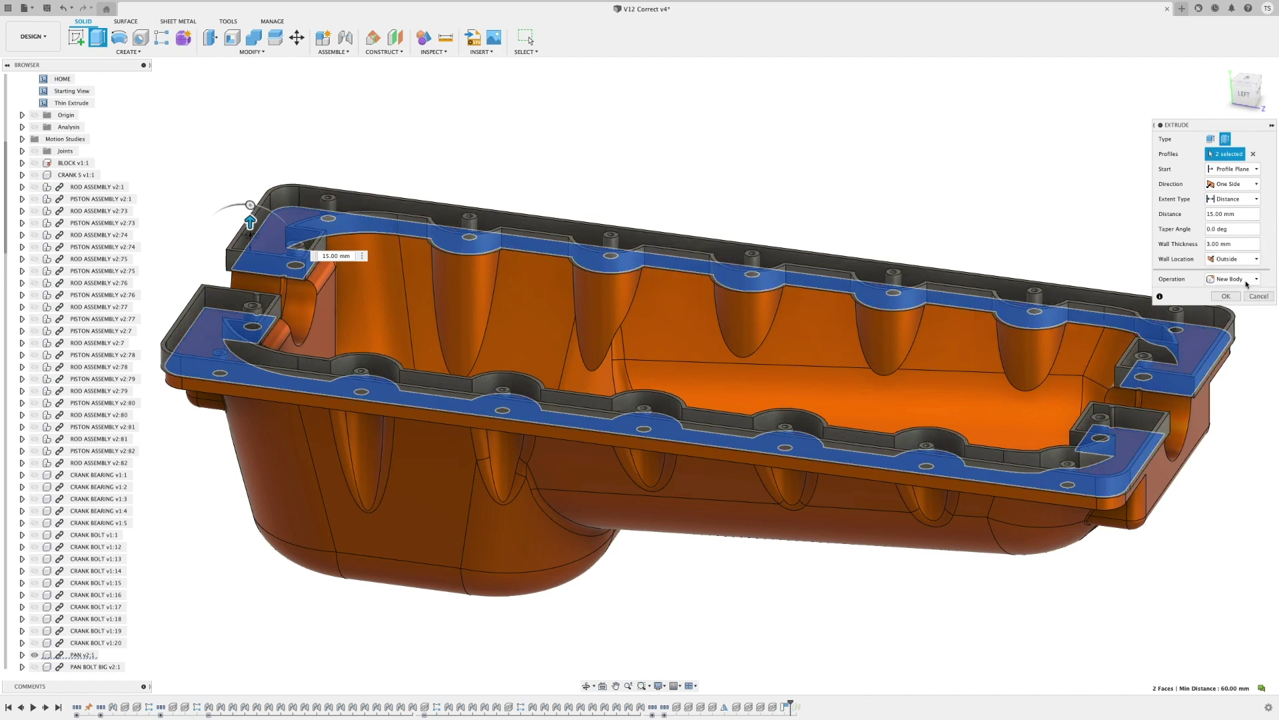
click(1240, 259)
click(1244, 293)
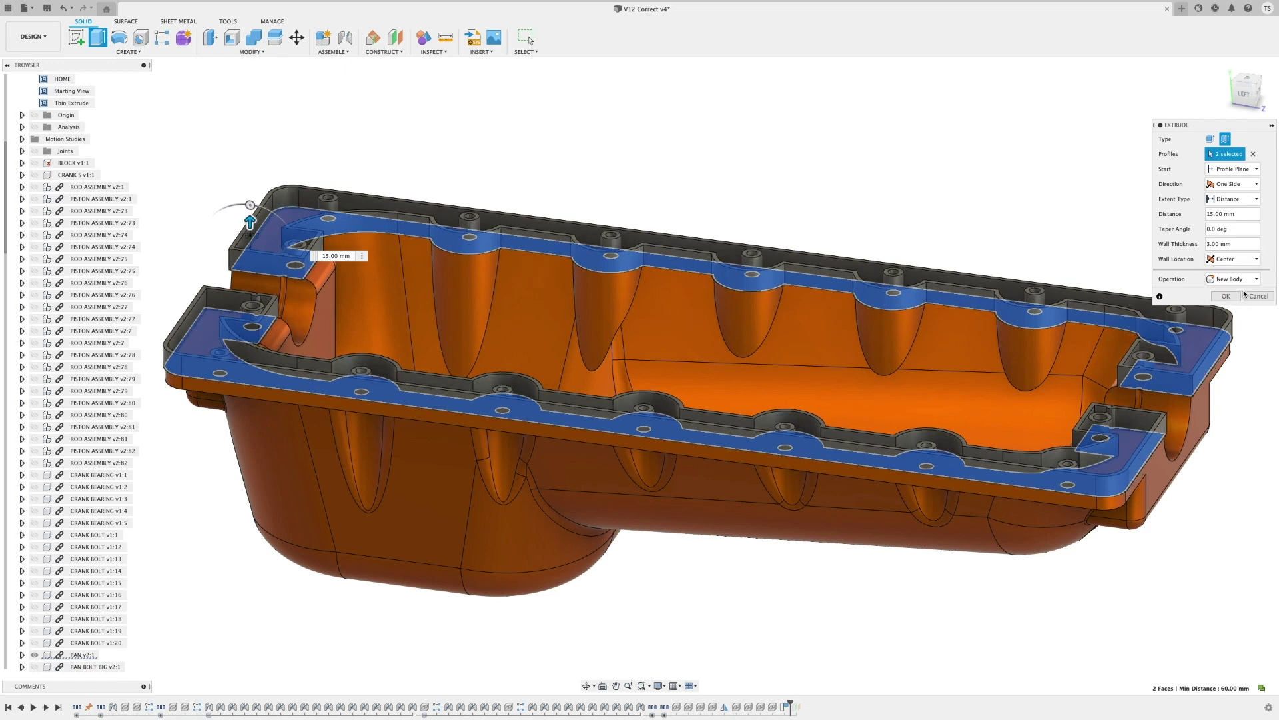
click(1243, 260)
click(1229, 273)
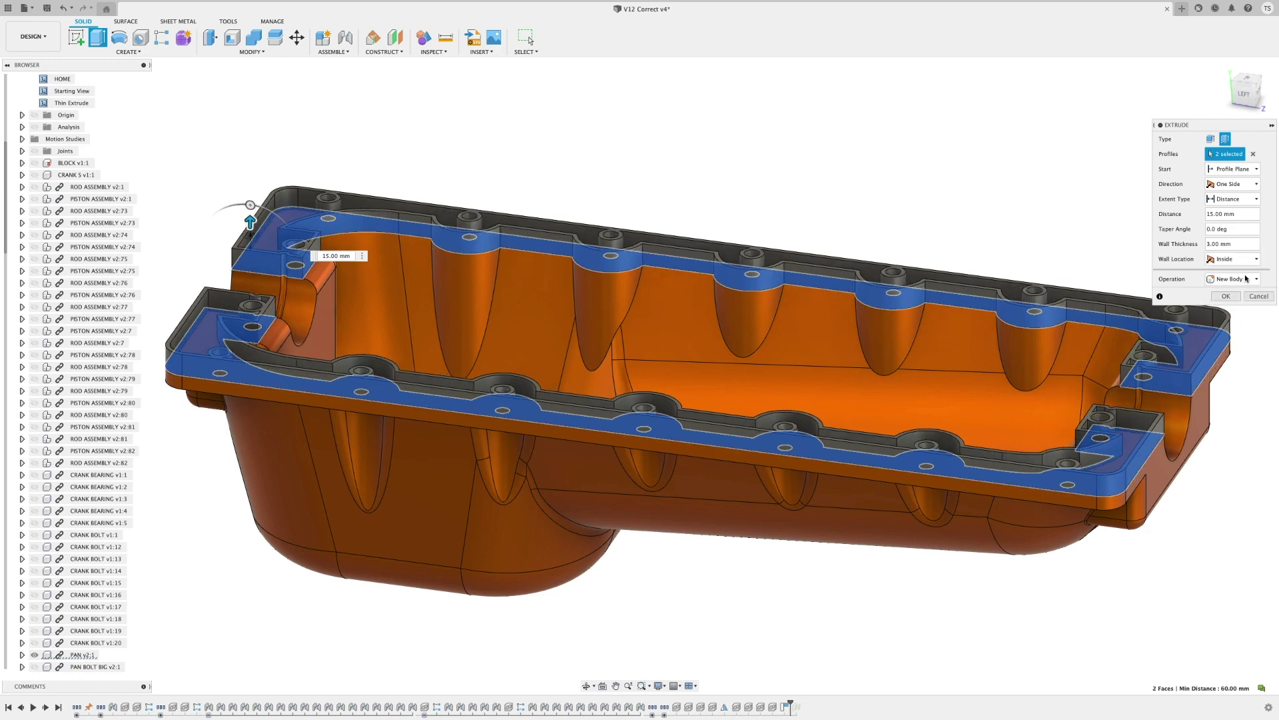
click(1236, 296)
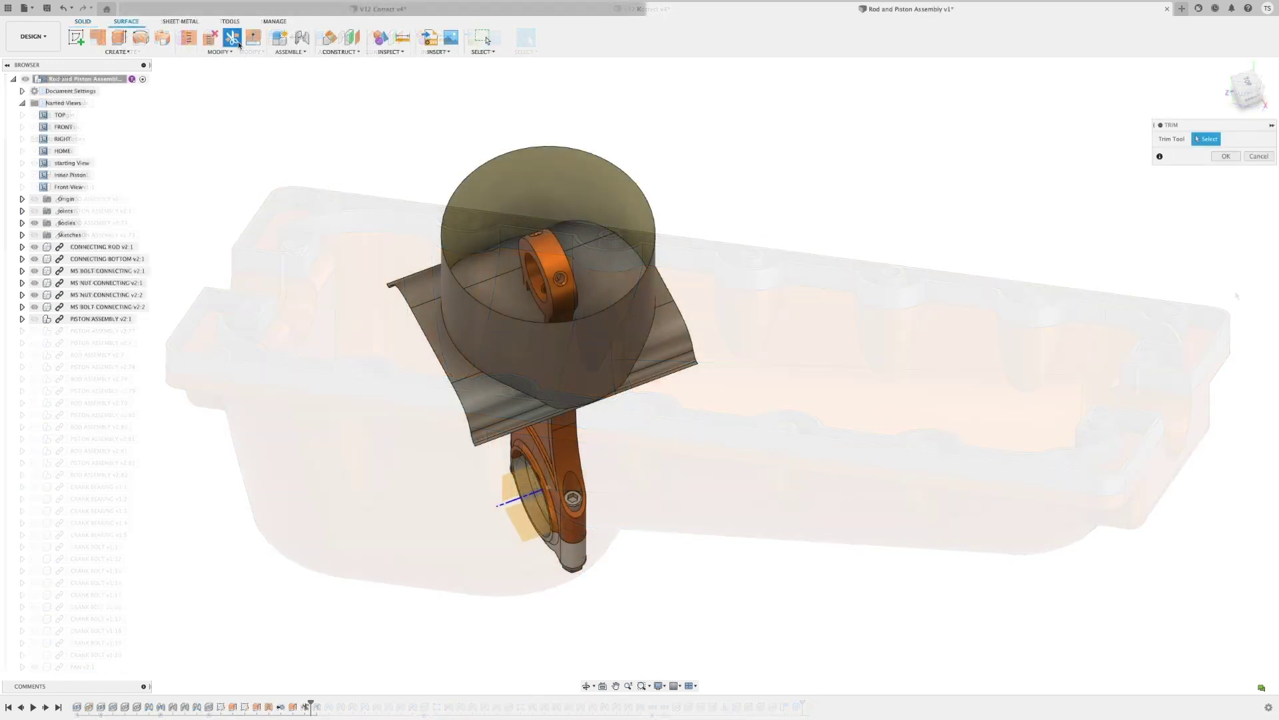
Trim the curved sheet away using the piston cylinder as the trim tool.
click(452, 302)
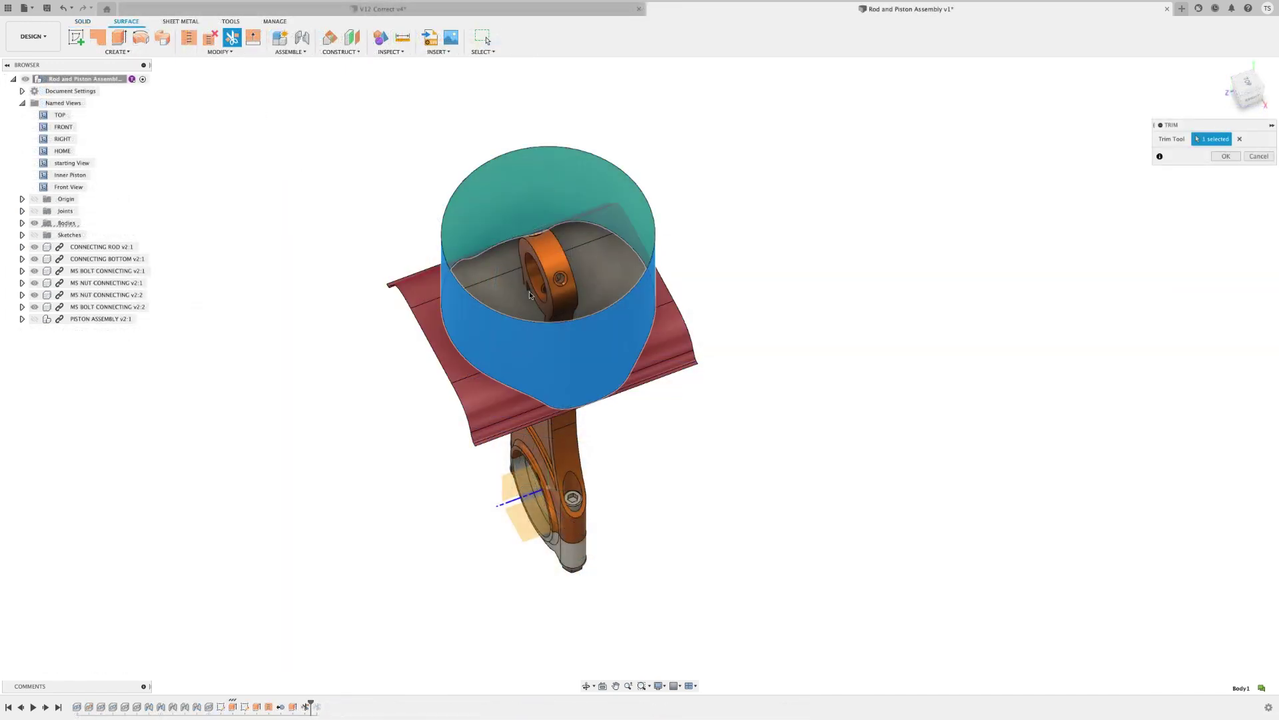
click(1226, 156)
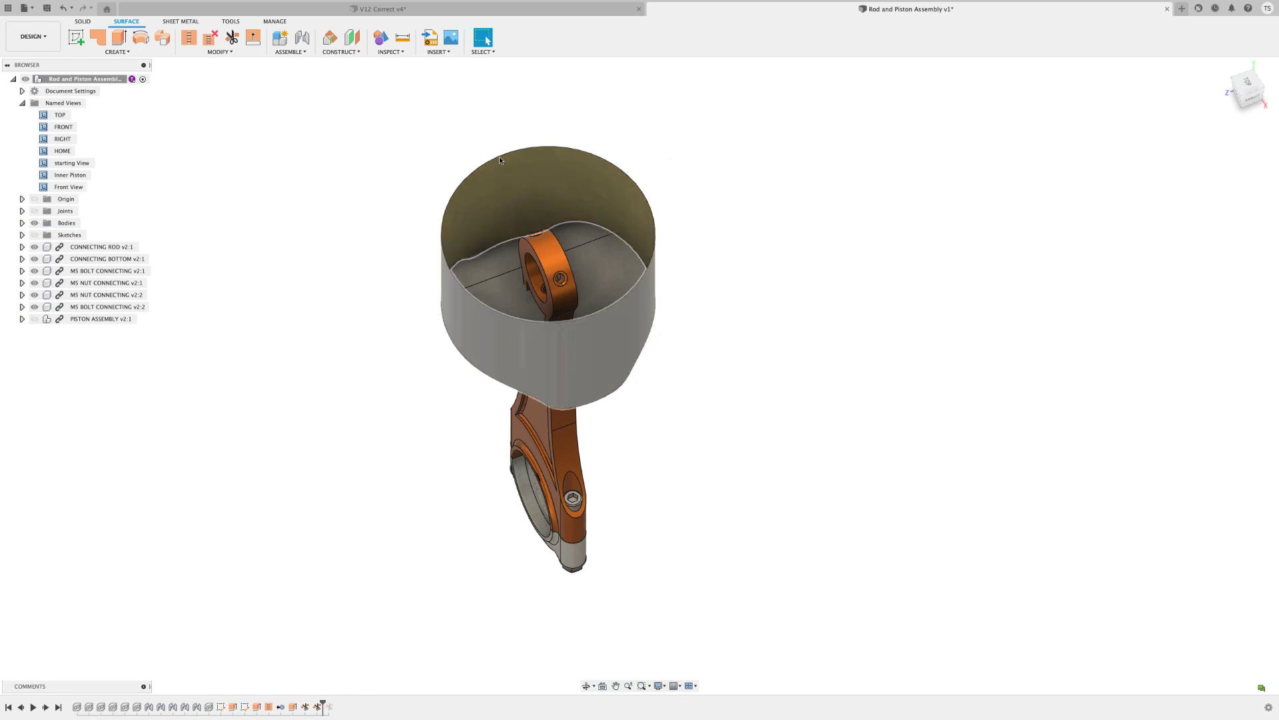
double_click(80, 187)
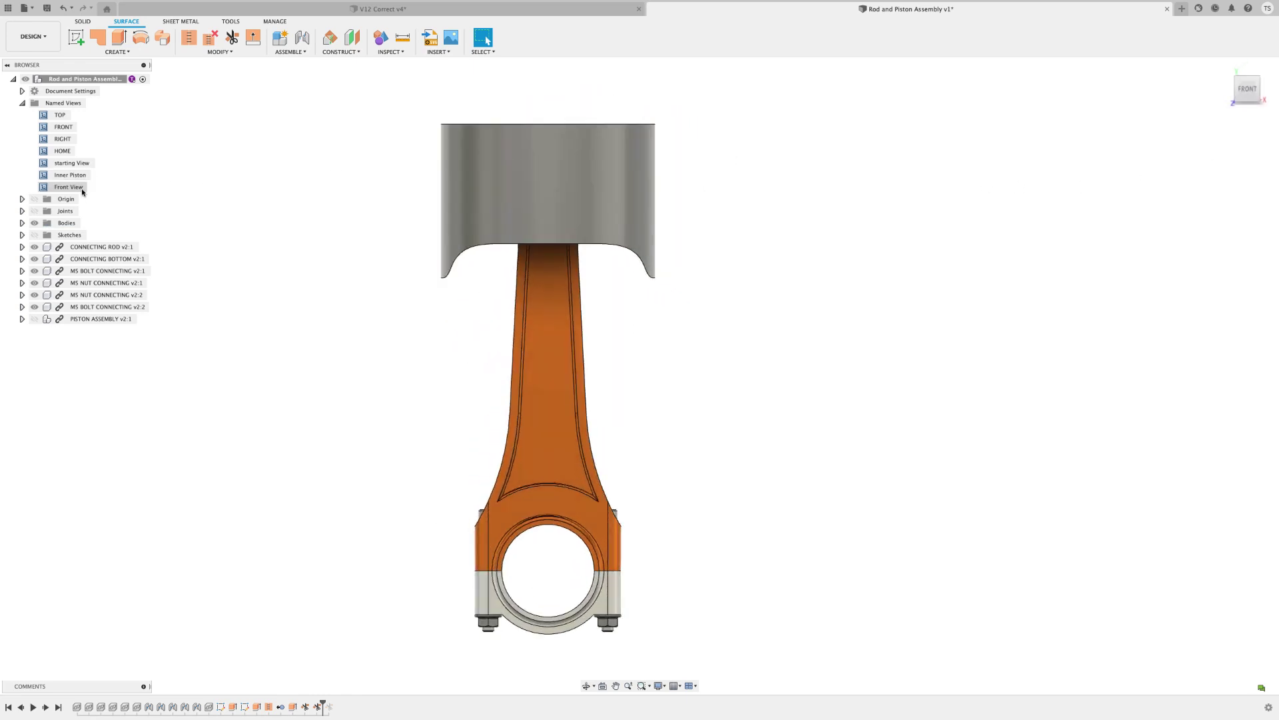
Untrim the piston face to restore the full straight-edged cylinder.
click(222, 51)
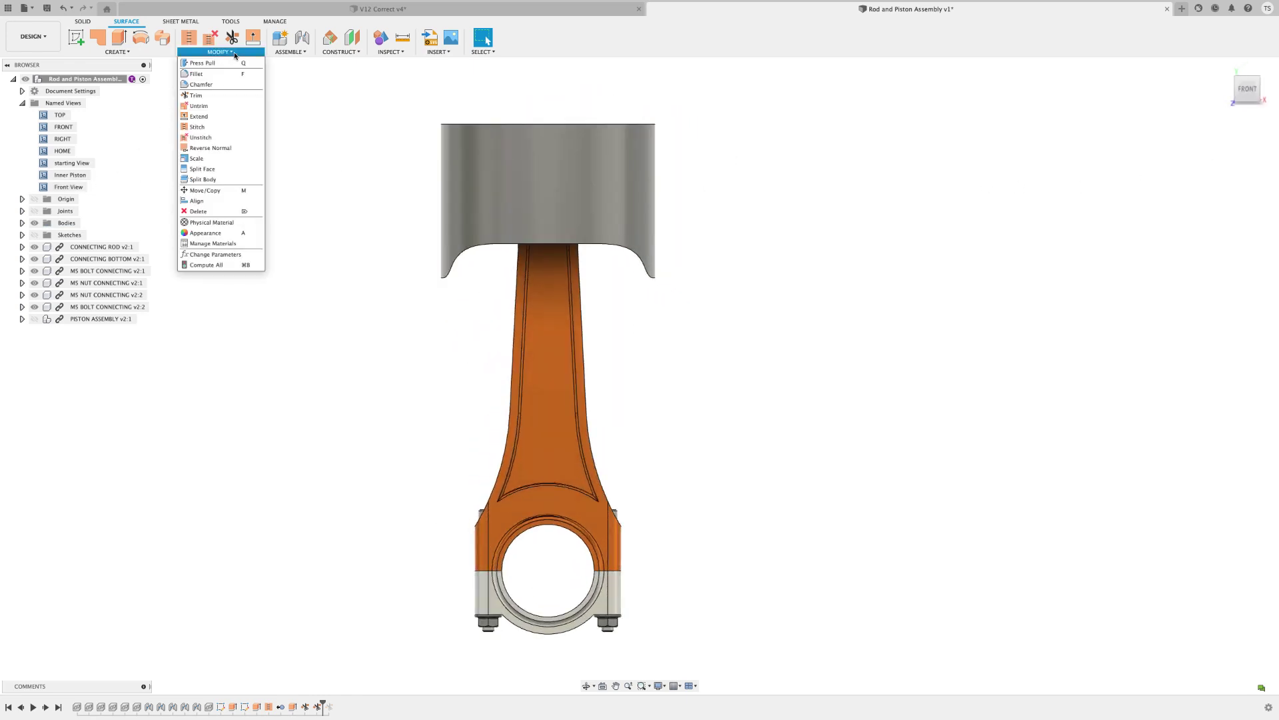
click(231, 105)
click(440, 178)
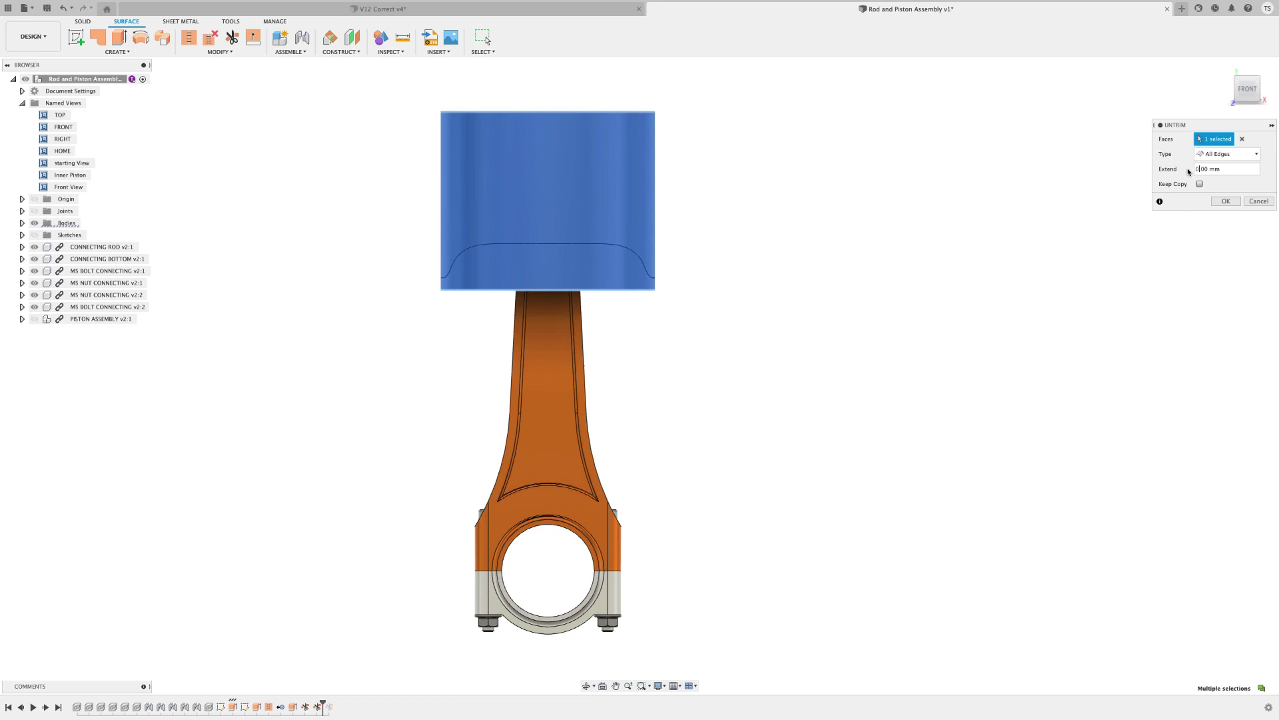
text(10)
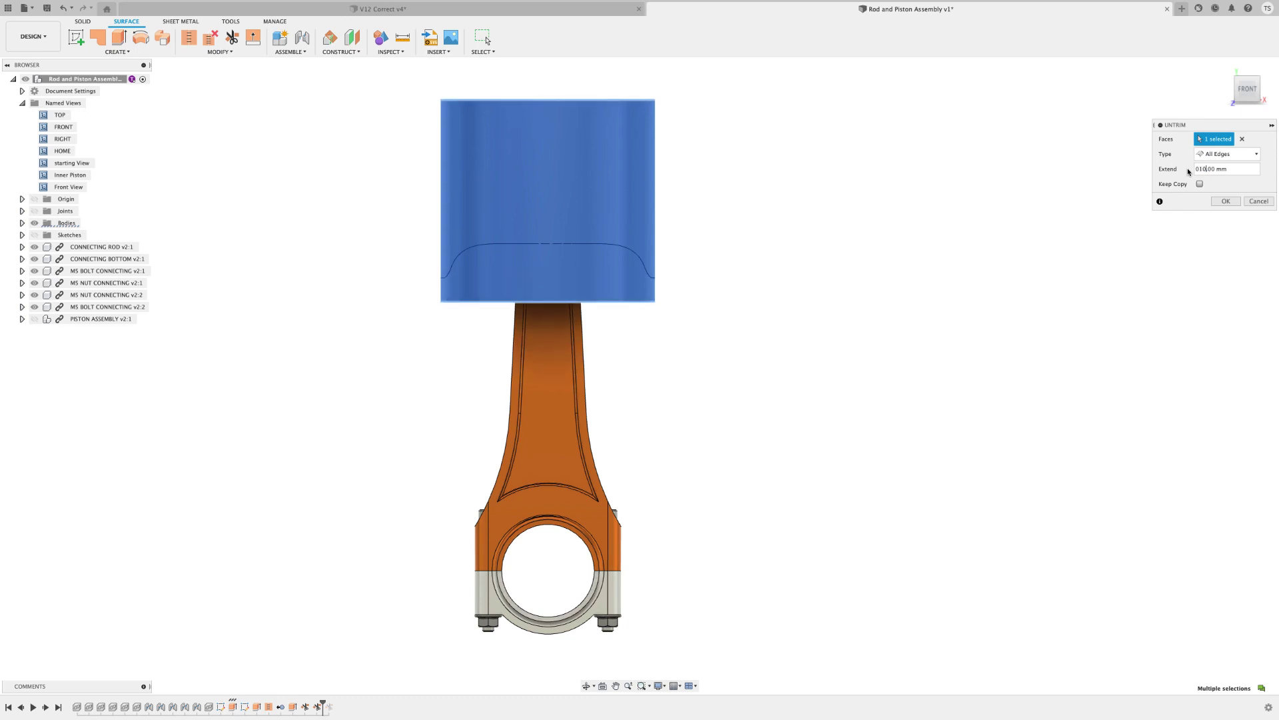
click(1226, 201)
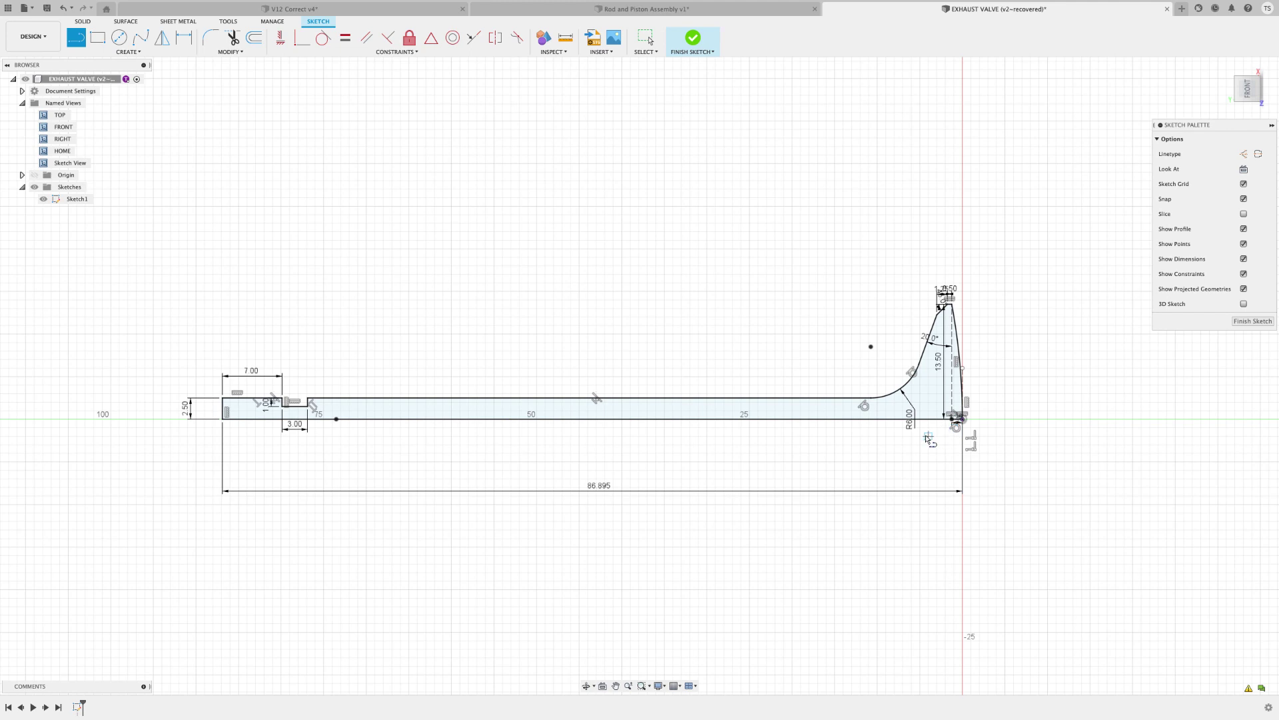
Make the bottom 86.895 mm line construction geometry and finish the valve sketch.
key(Escape)
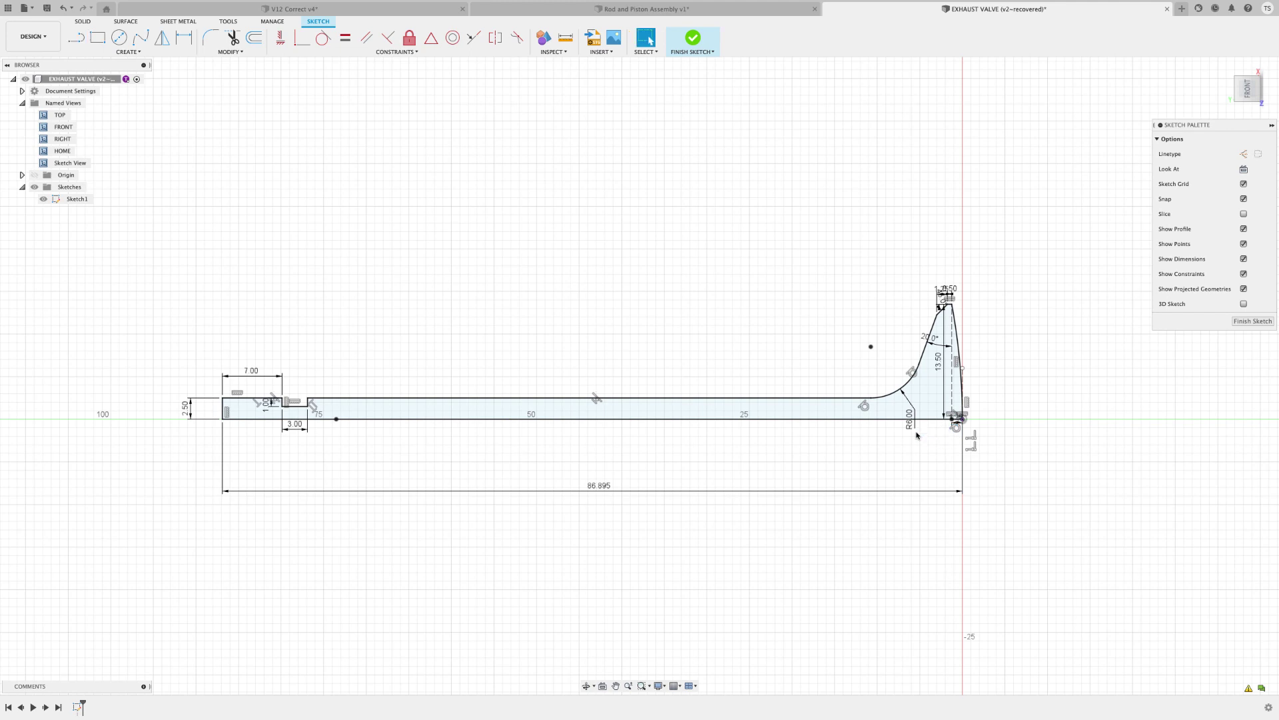
click(873, 419)
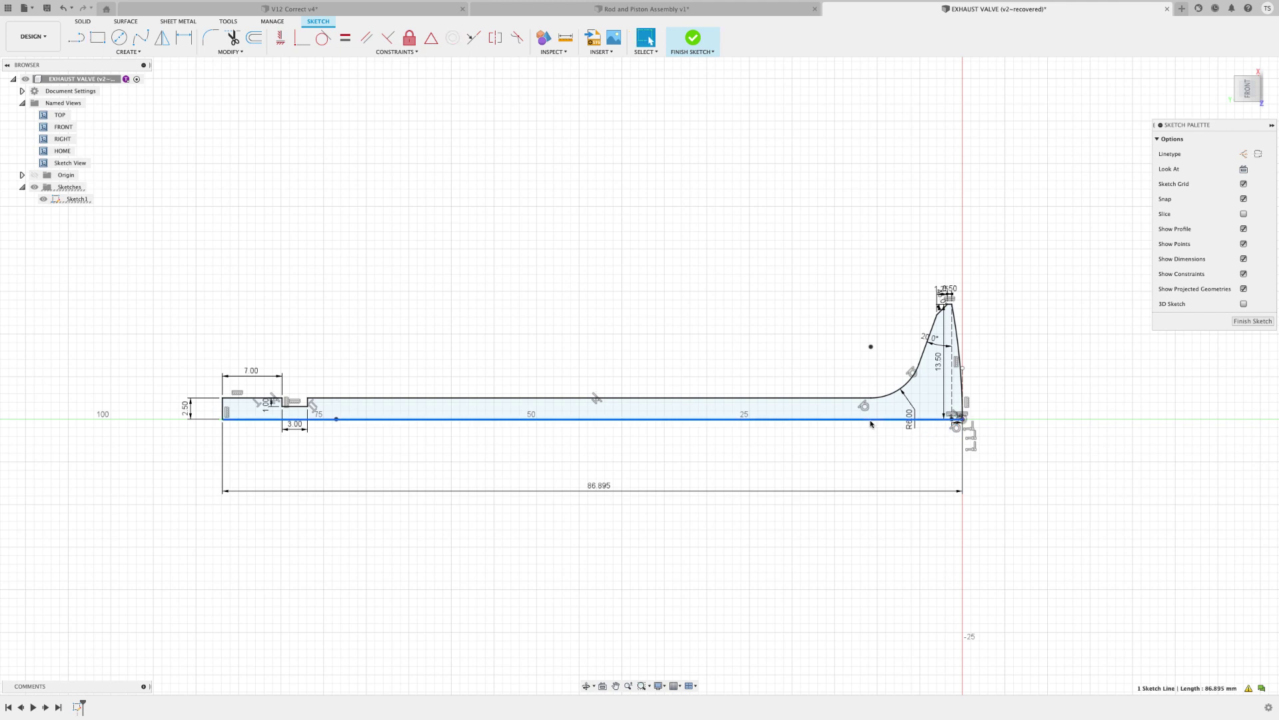
click(1259, 154)
click(1260, 320)
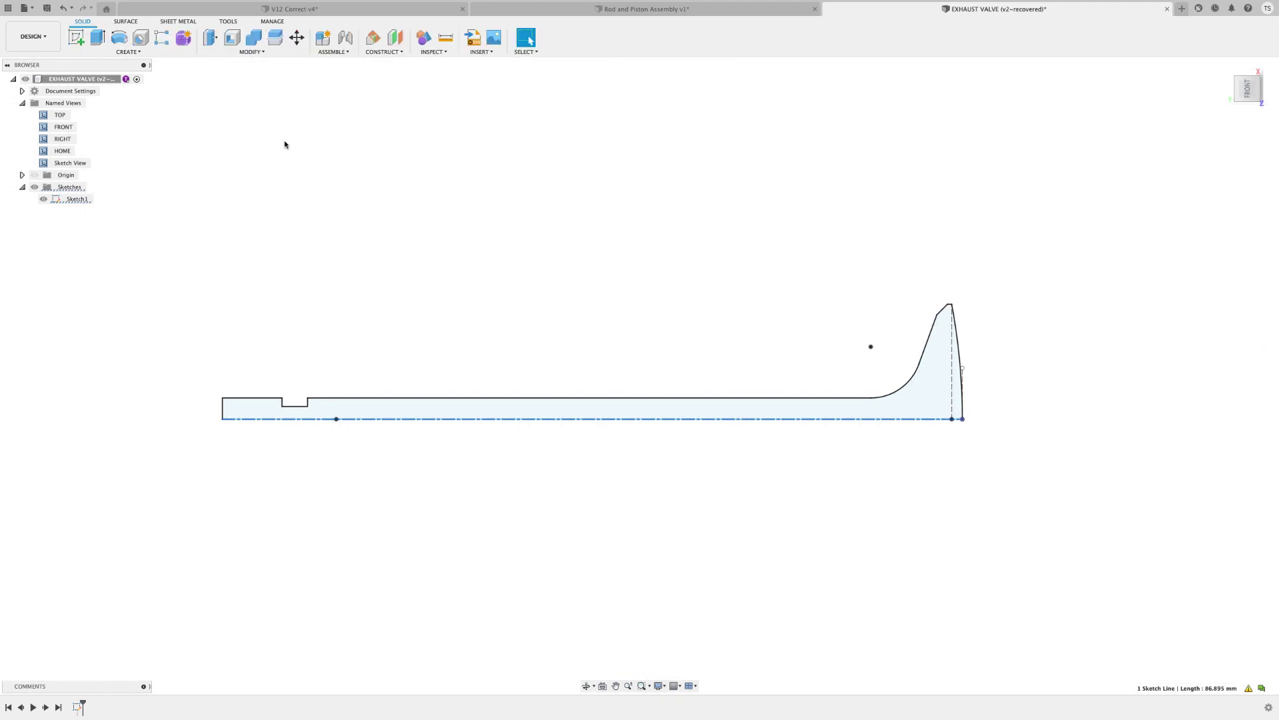
Revolve the valve profile a full 360° into a solid exhaust valve body.
click(122, 40)
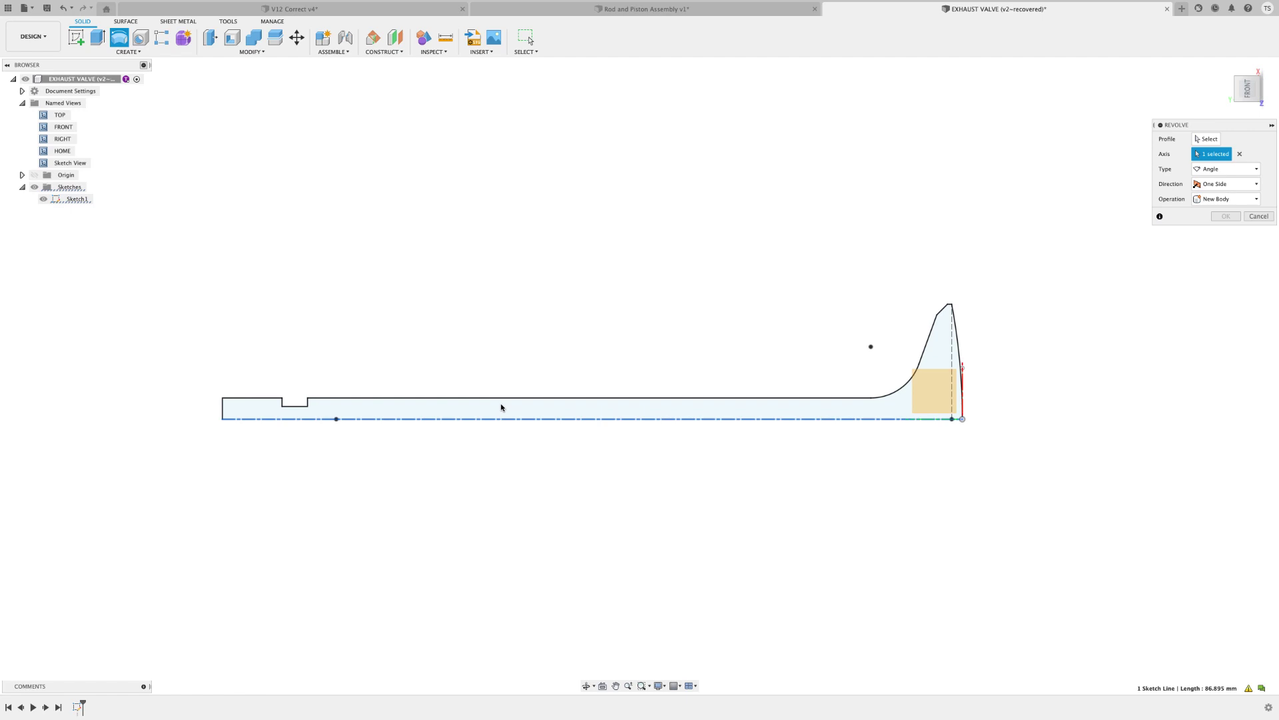
click(1206, 139)
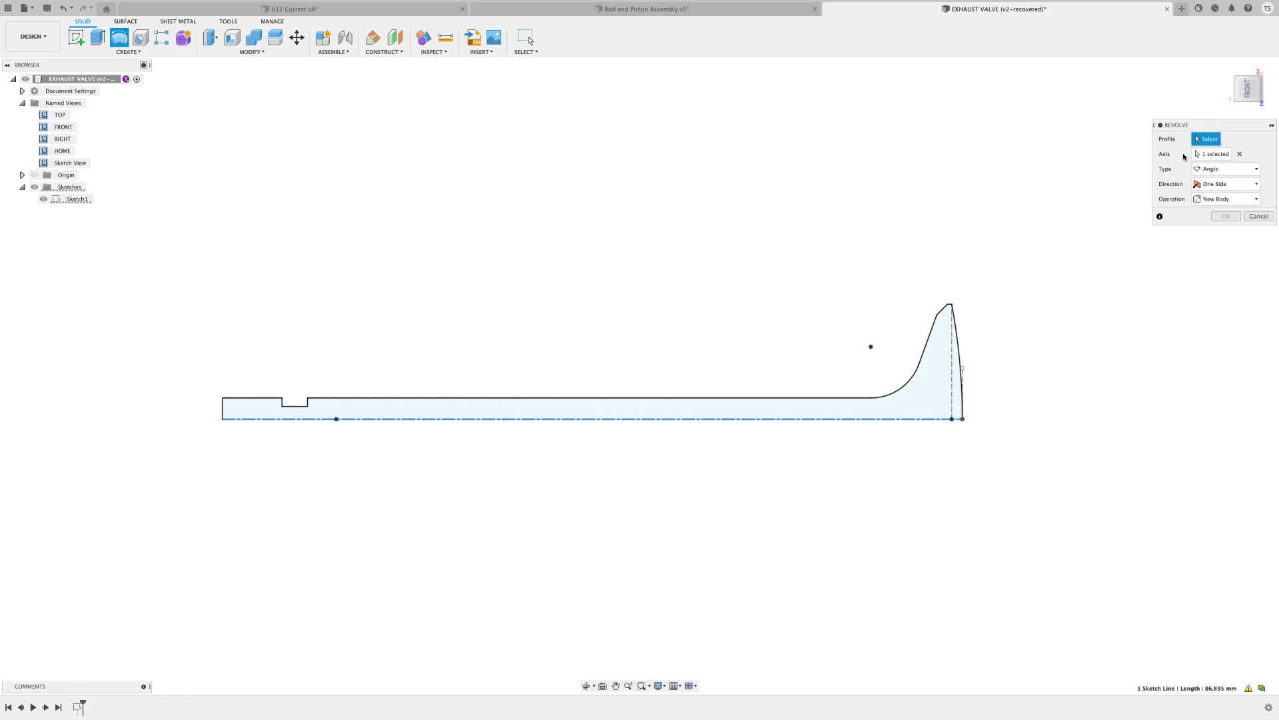
click(930, 395)
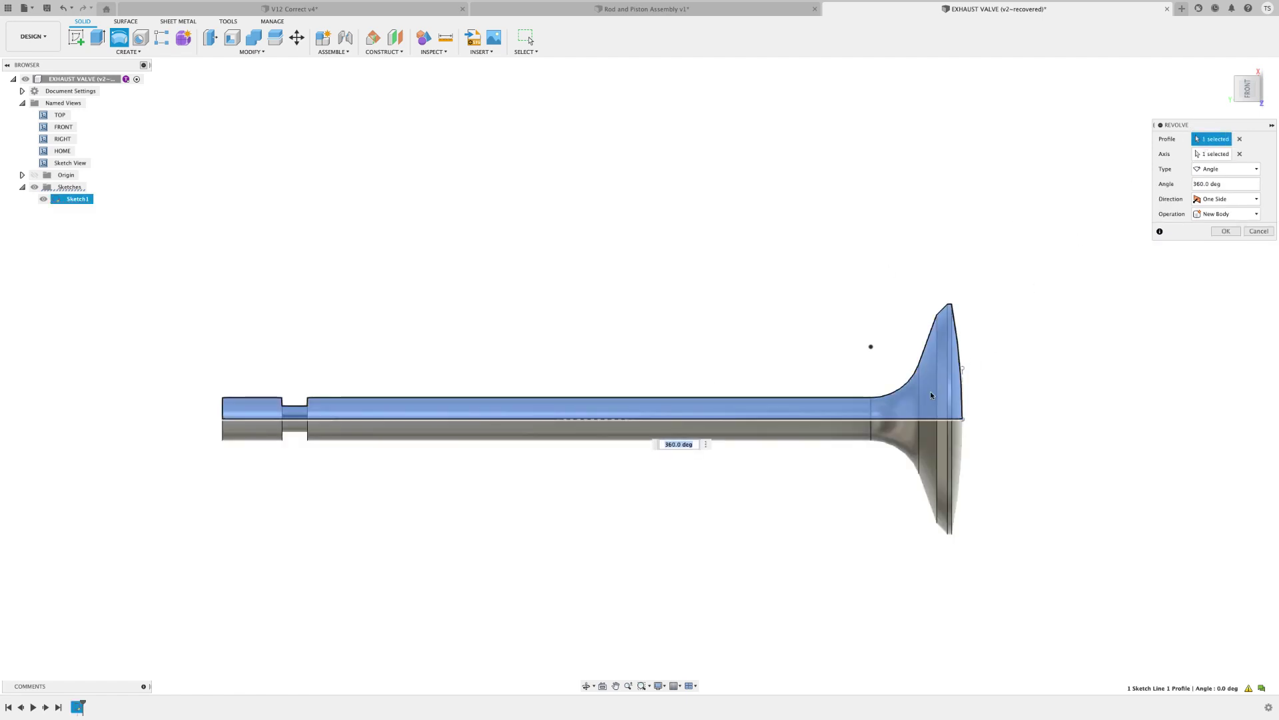
click(1225, 231)
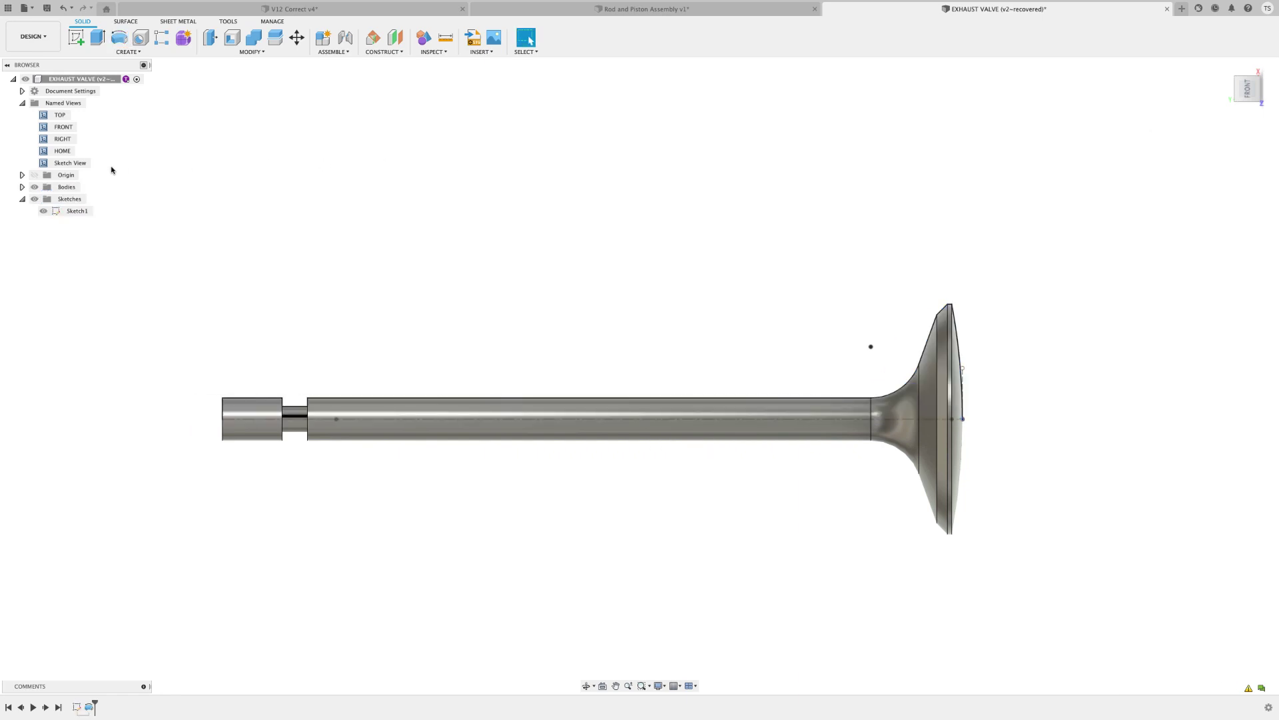
double_click(65, 153)
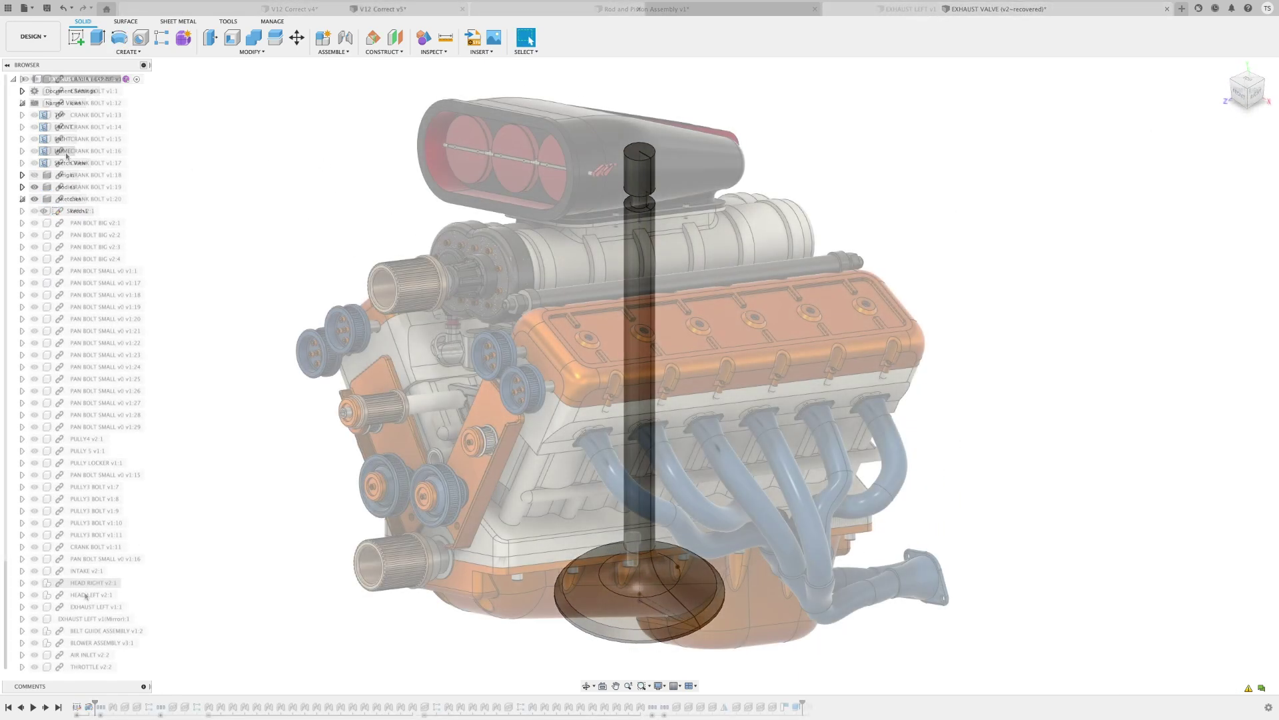
right_click(84, 607)
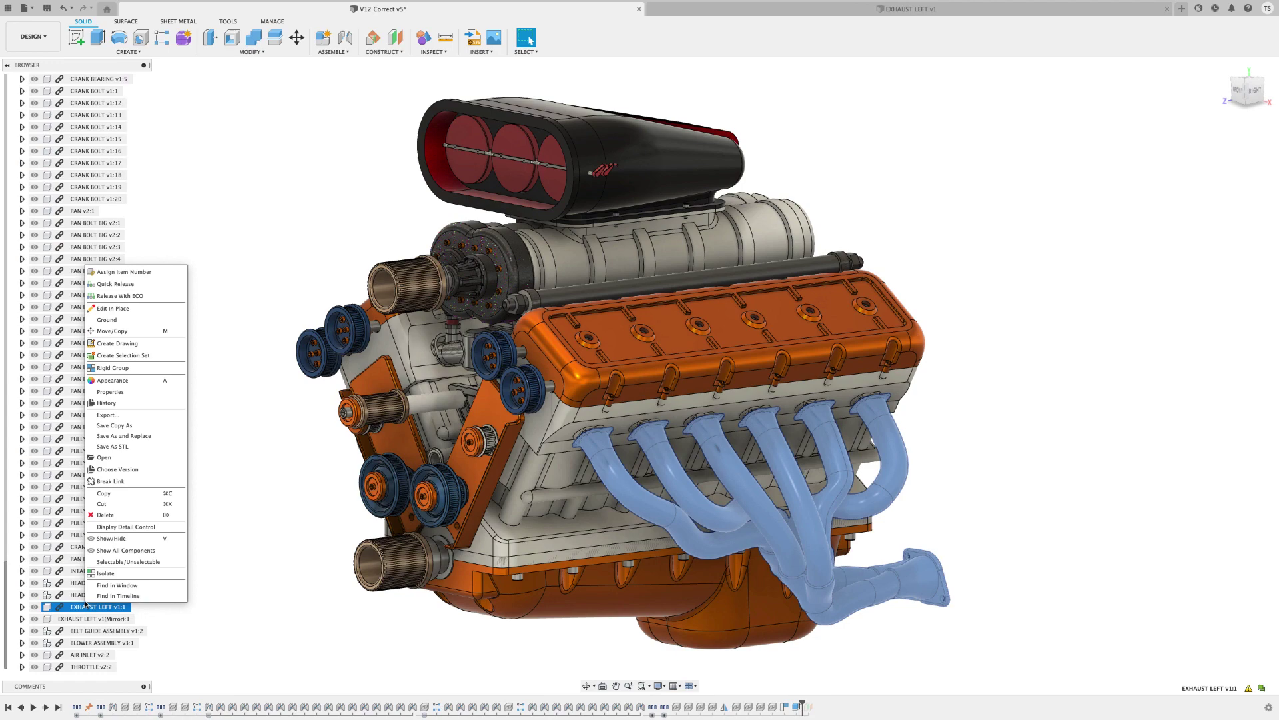
Open the EXHAUST LEFT component and start an Isocurve Analysis on its pipe.
click(104, 457)
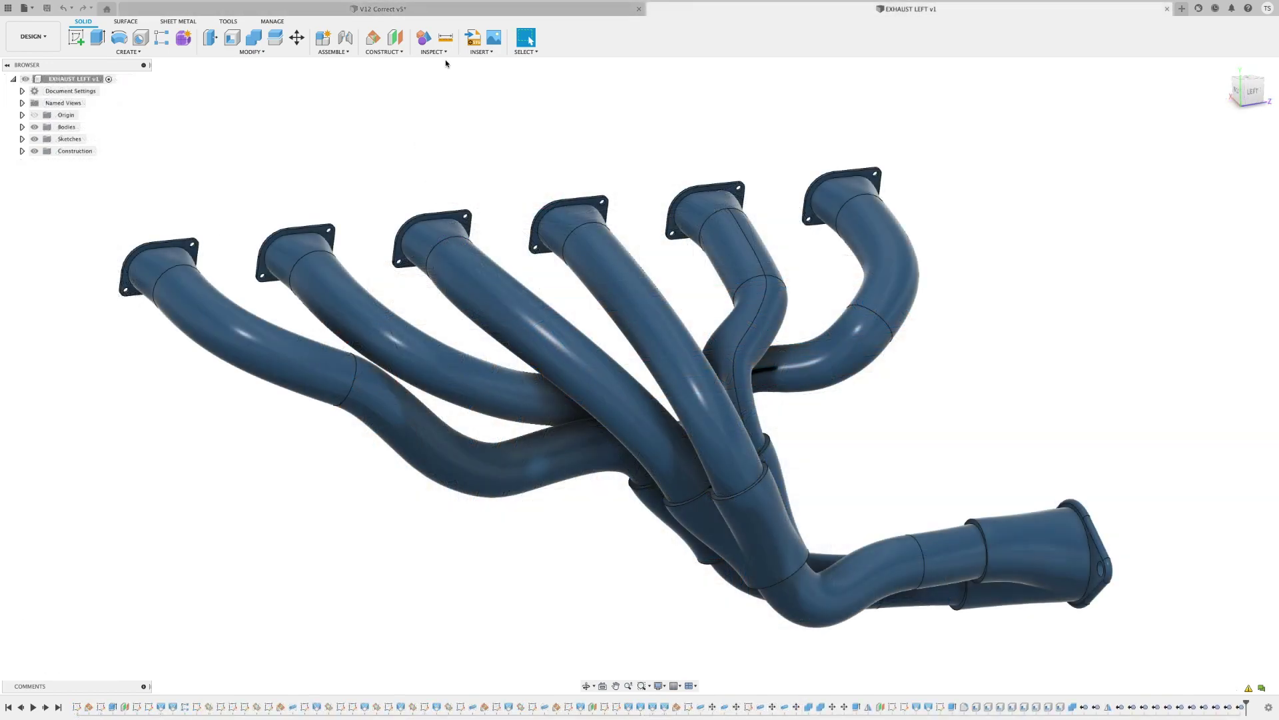
click(434, 52)
click(477, 127)
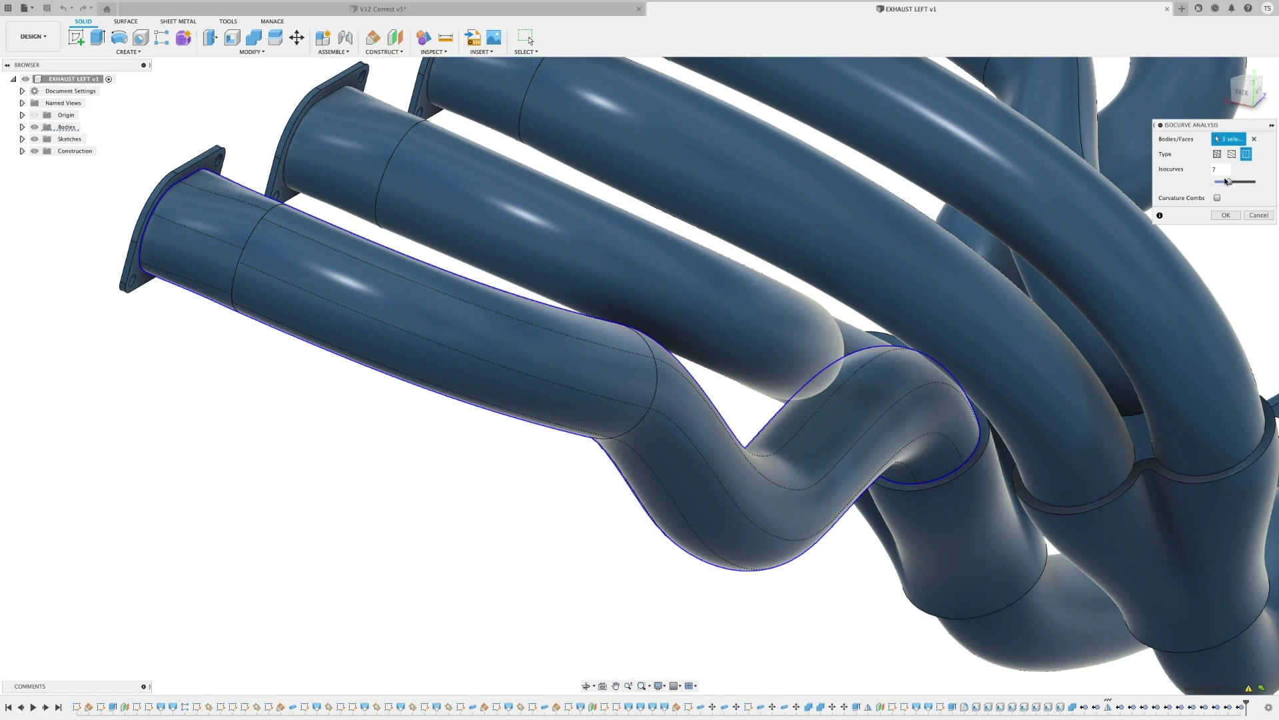
Show curvature combs wrapping the pipe with isocurves in both directions, count set to 6.
click(1217, 198)
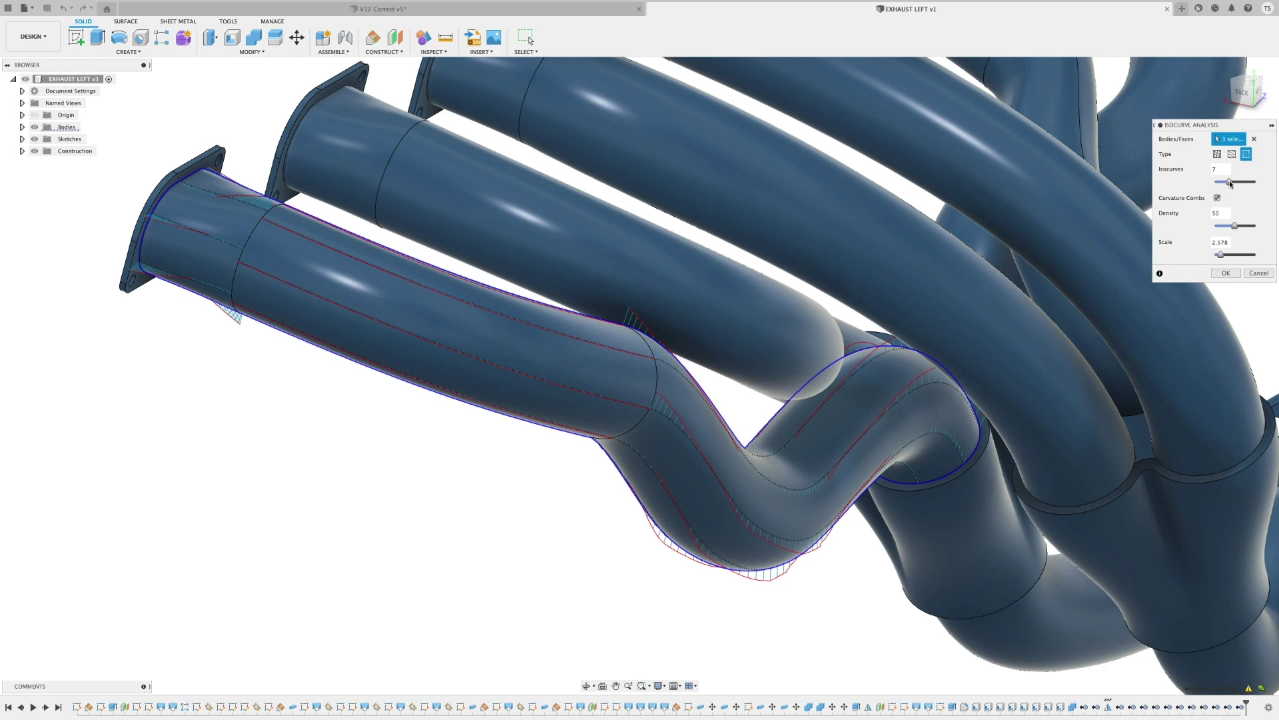
drag(1230, 181, 1248, 186)
click(1231, 154)
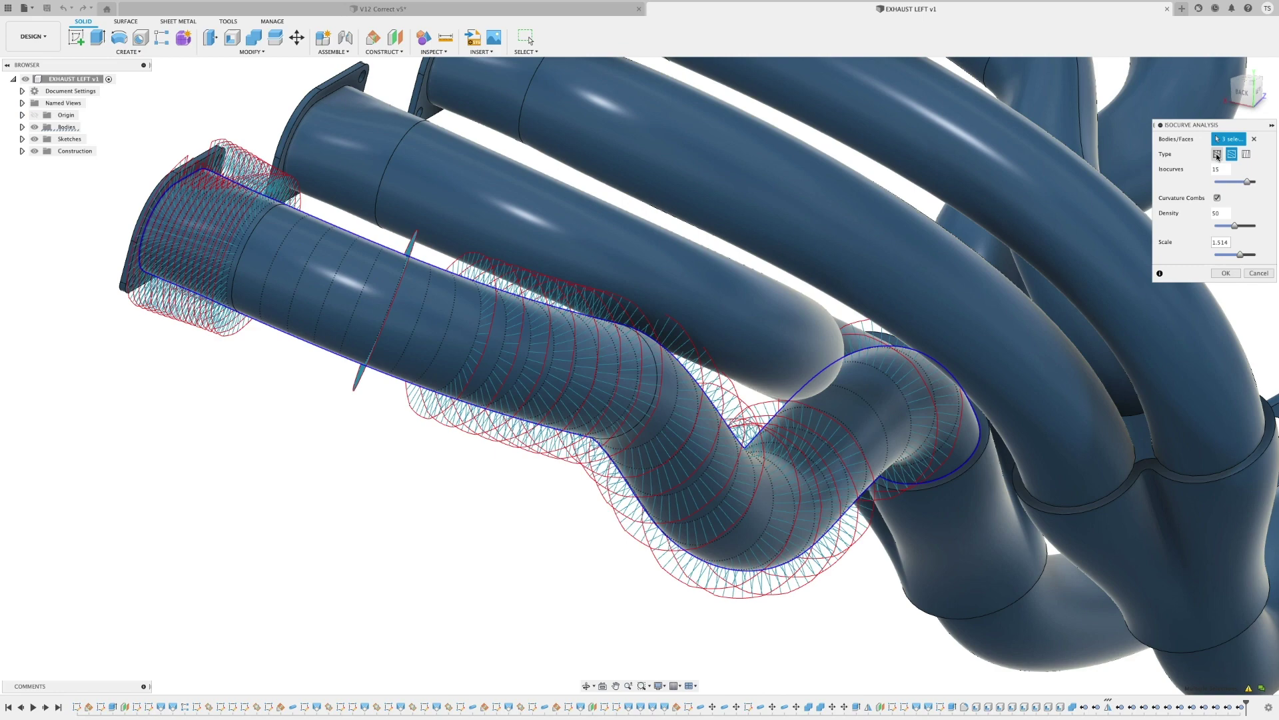
click(1218, 155)
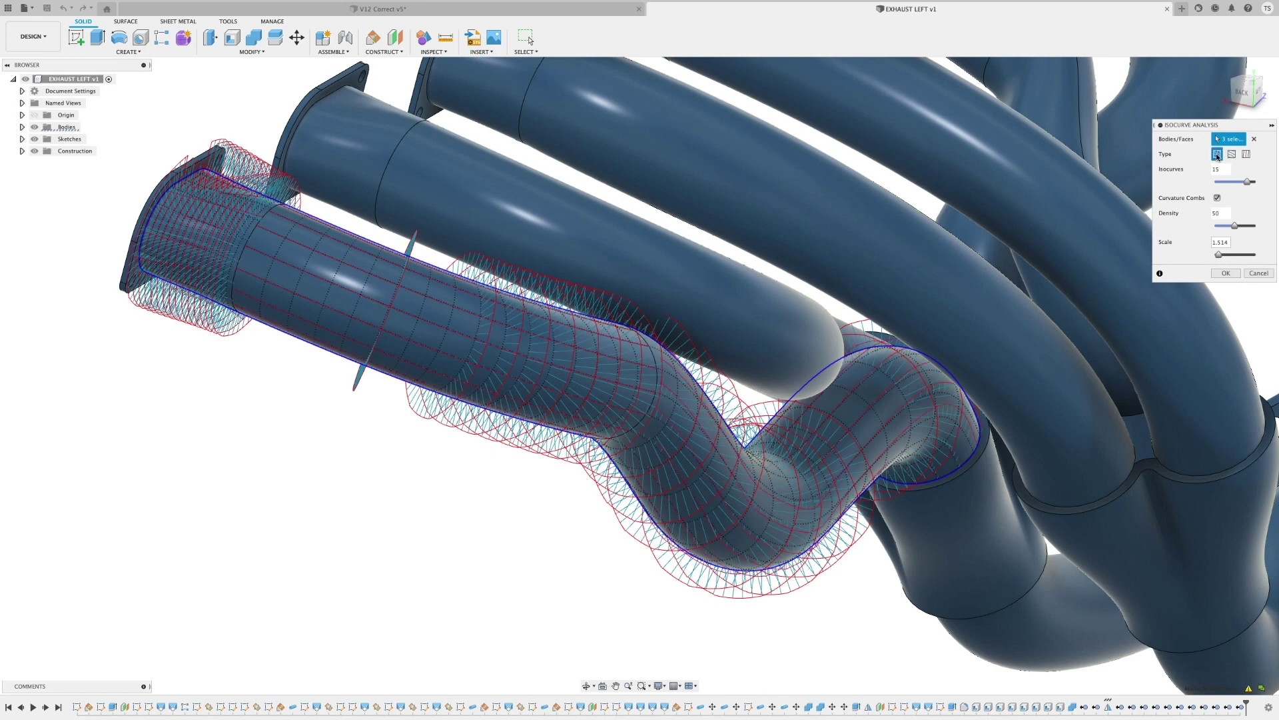
click(1221, 183)
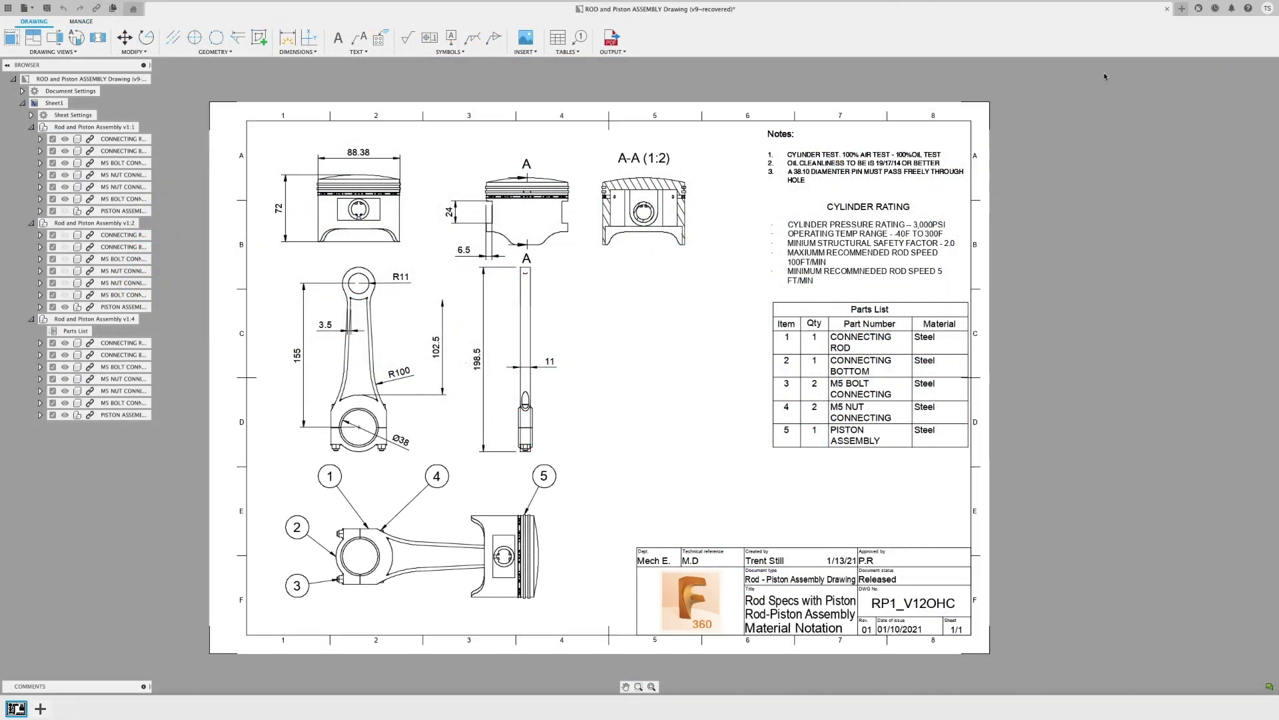
Enable the Break View option under Preferences > Preview Features and apply the change.
click(1266, 8)
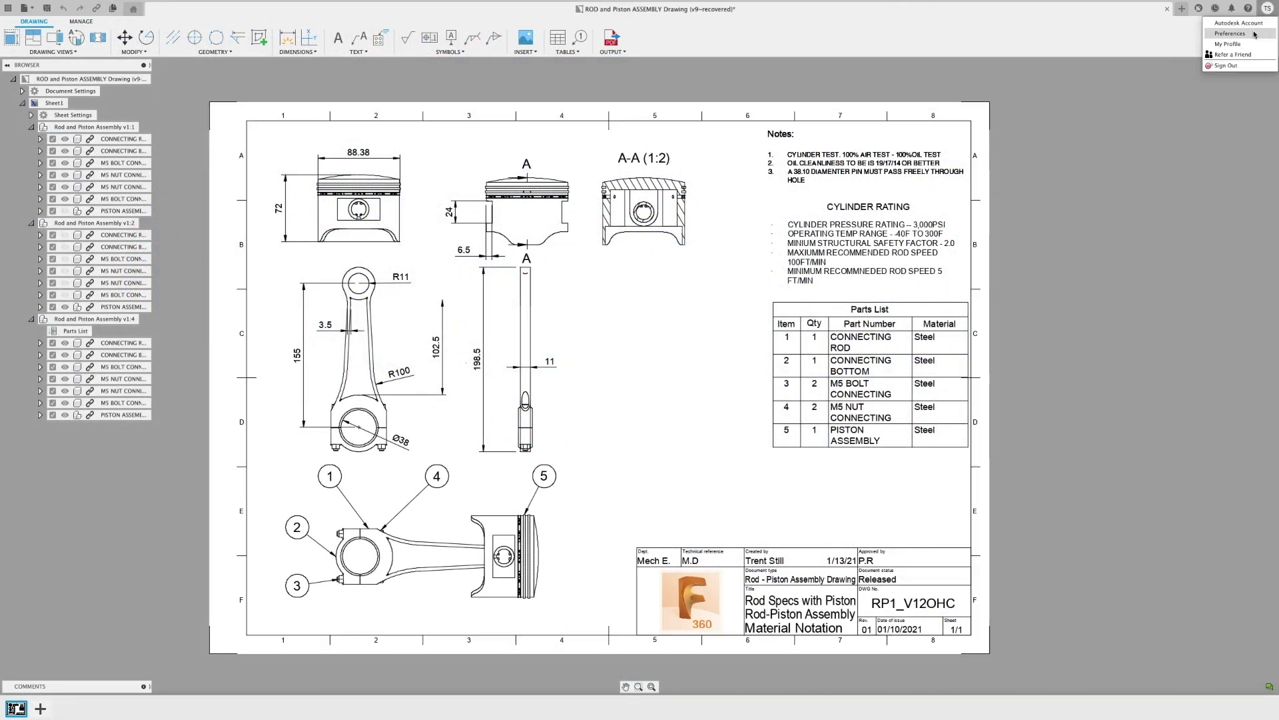
click(1255, 35)
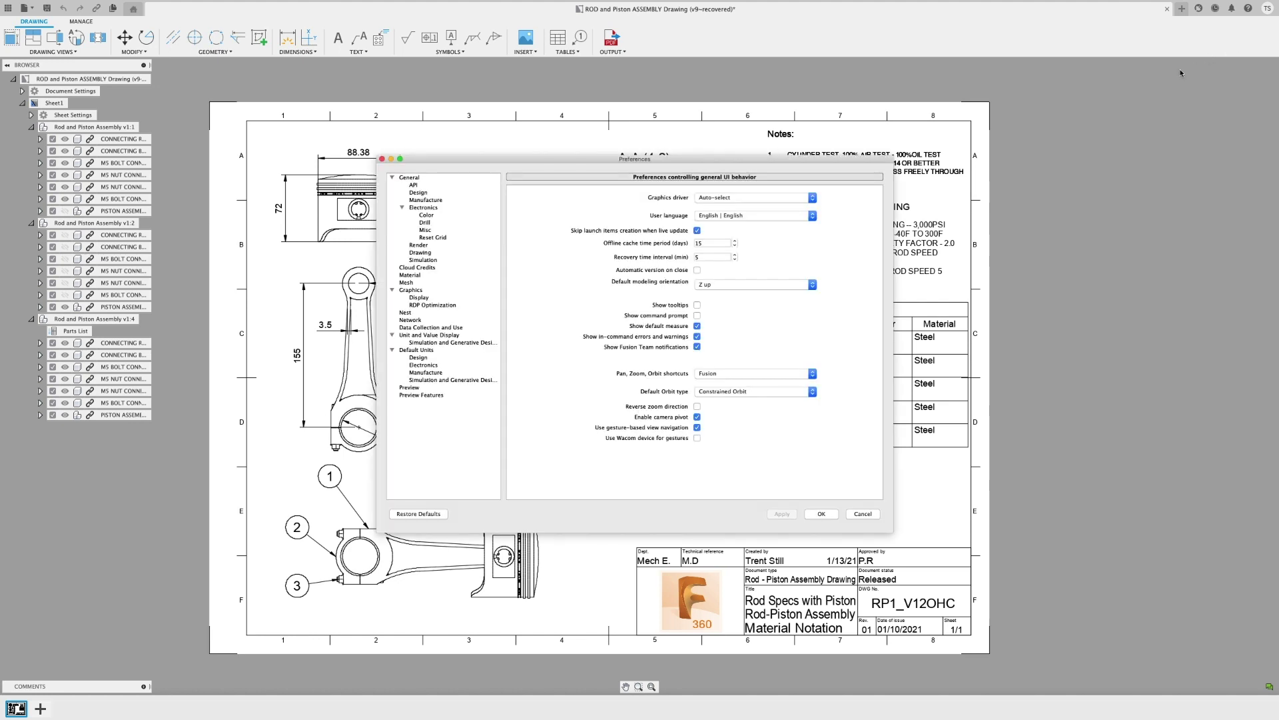
click(455, 396)
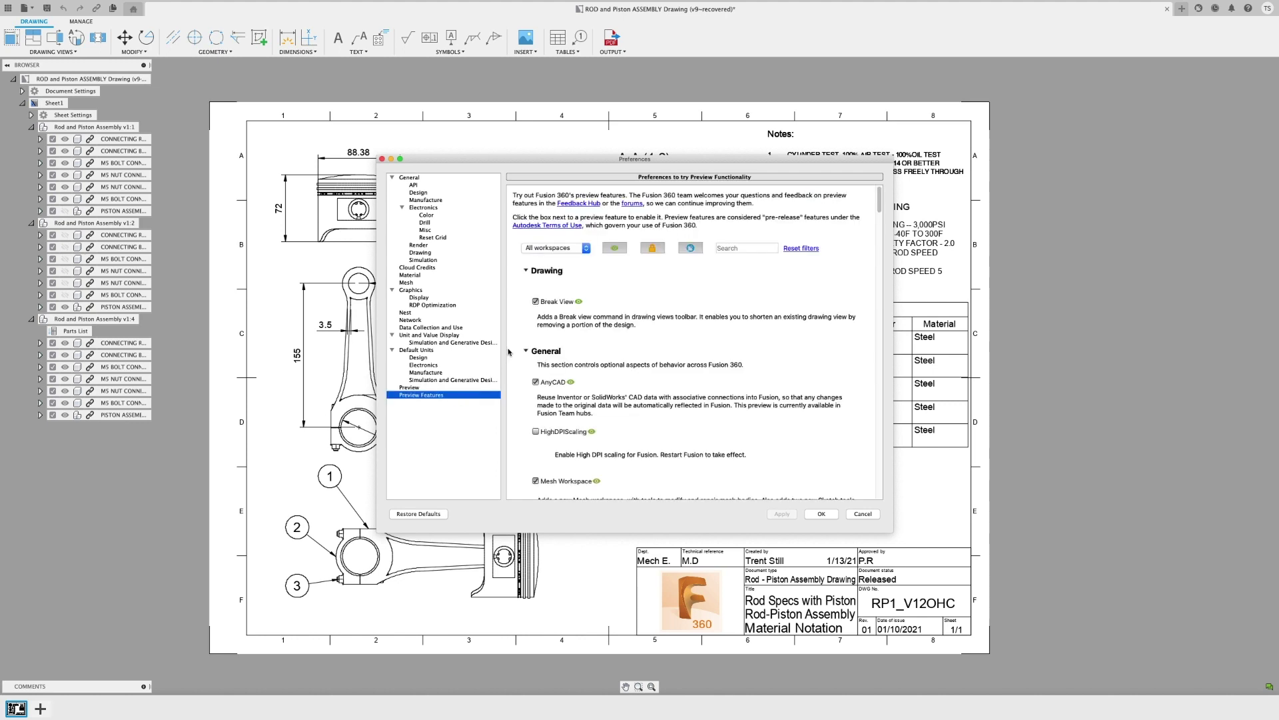
click(536, 302)
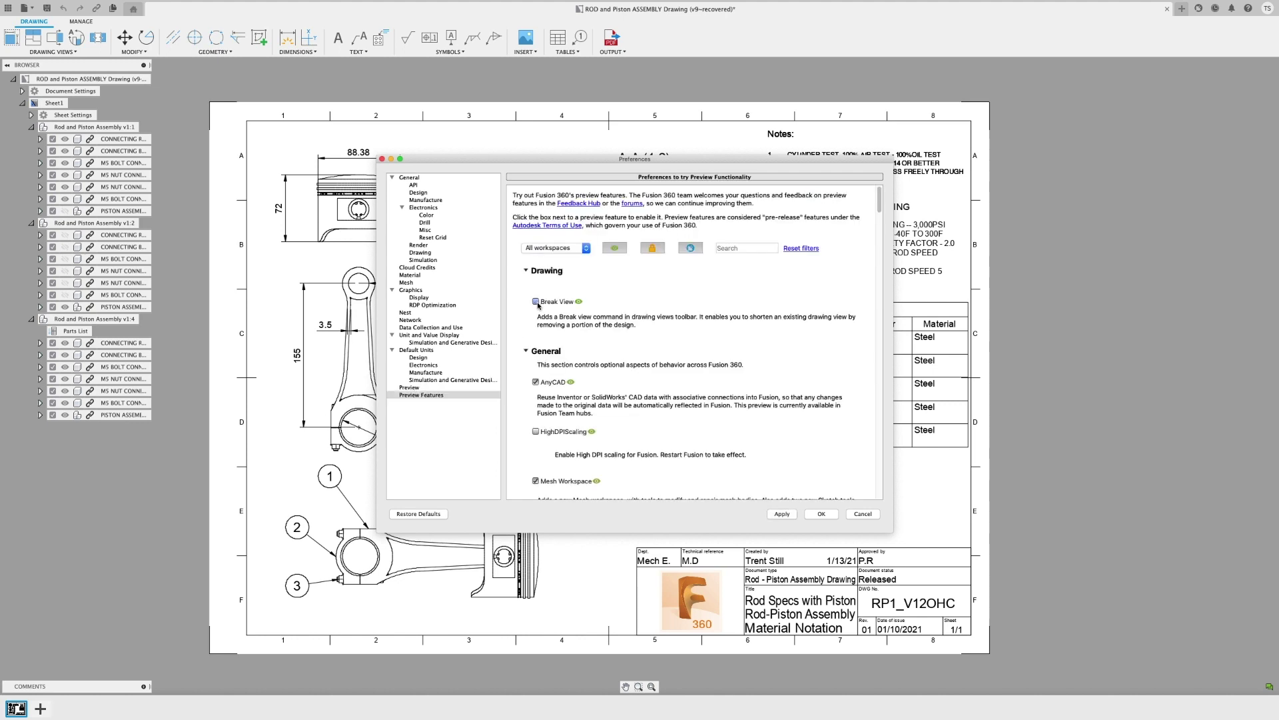
click(536, 302)
click(774, 514)
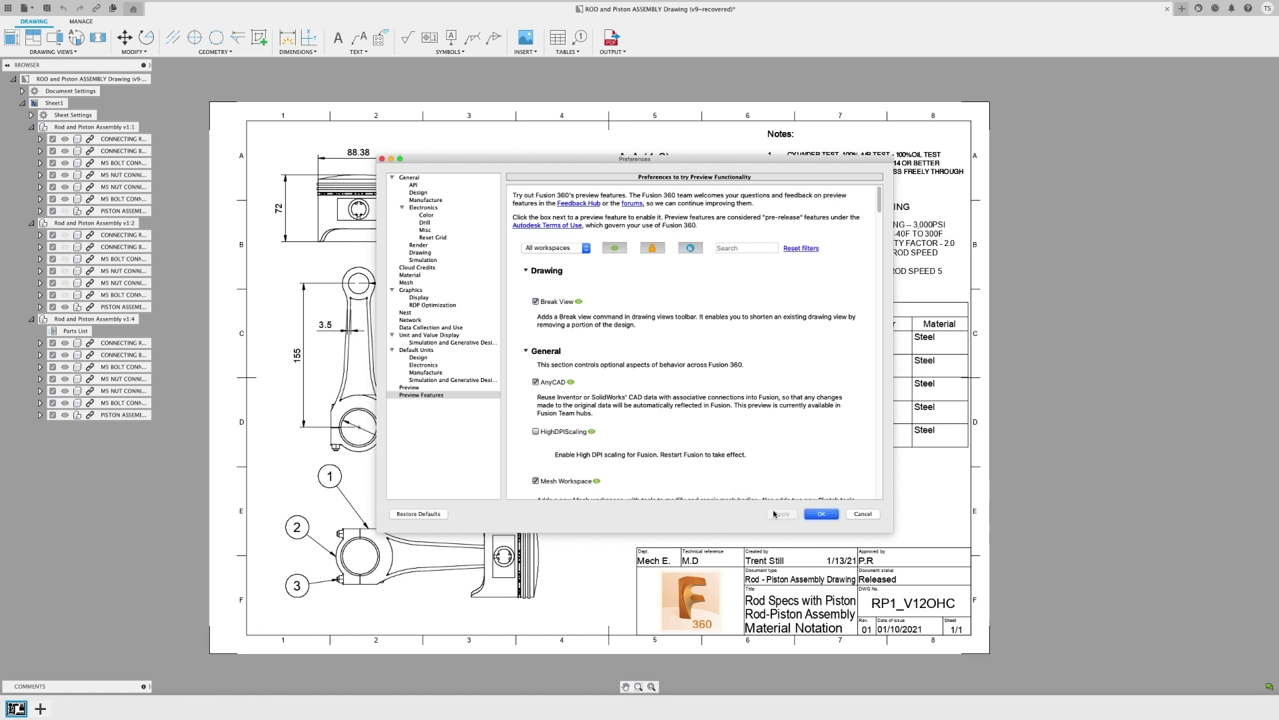
click(813, 517)
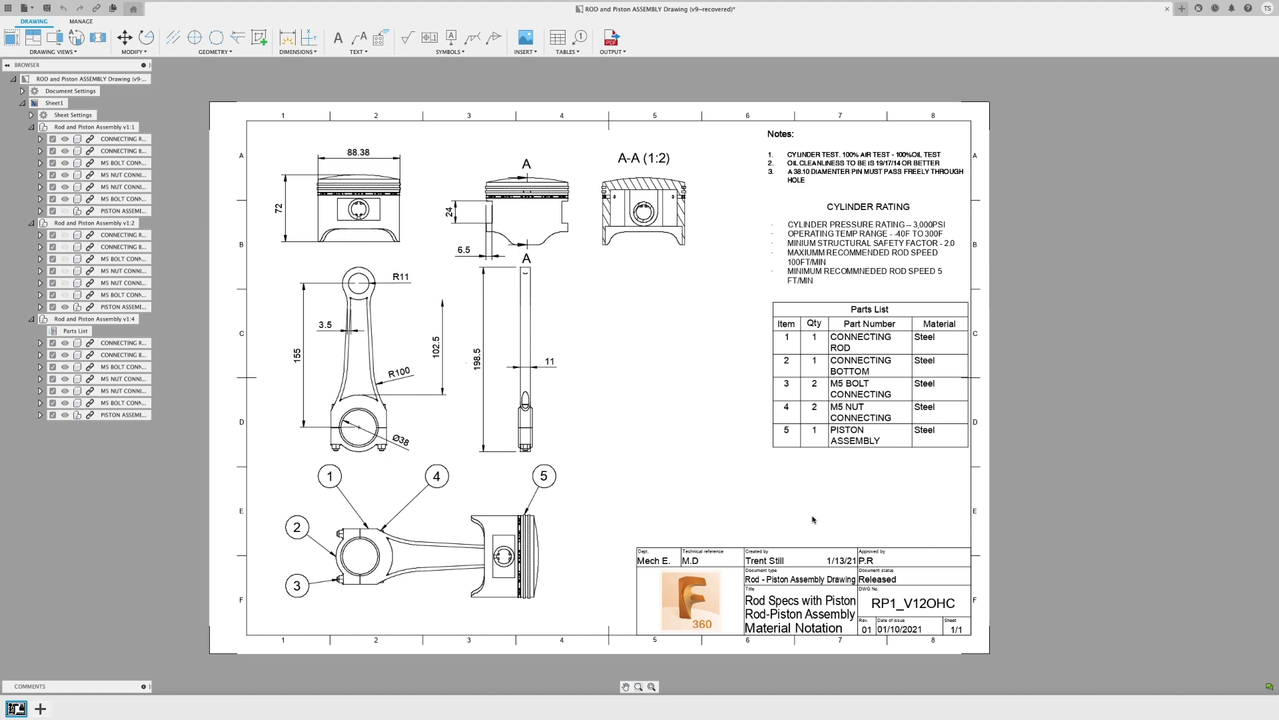
Add a break to the connecting rod view with start and end points across the shank.
click(98, 38)
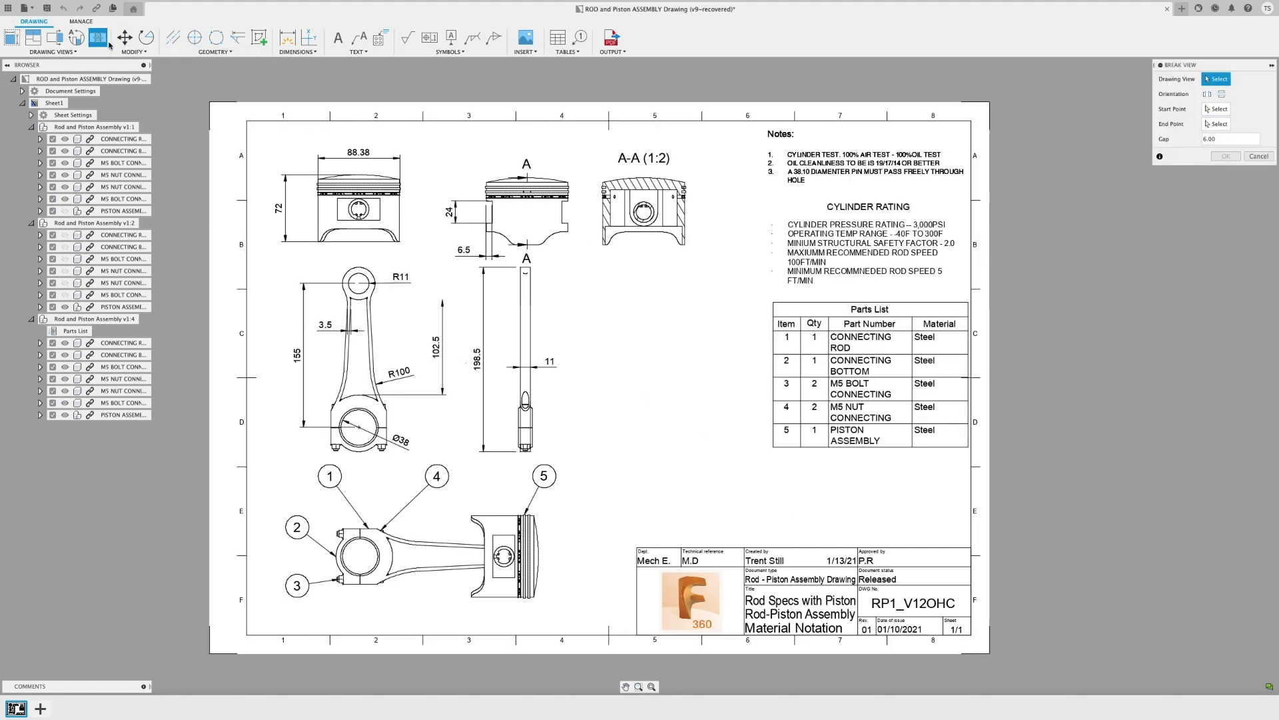
click(346, 362)
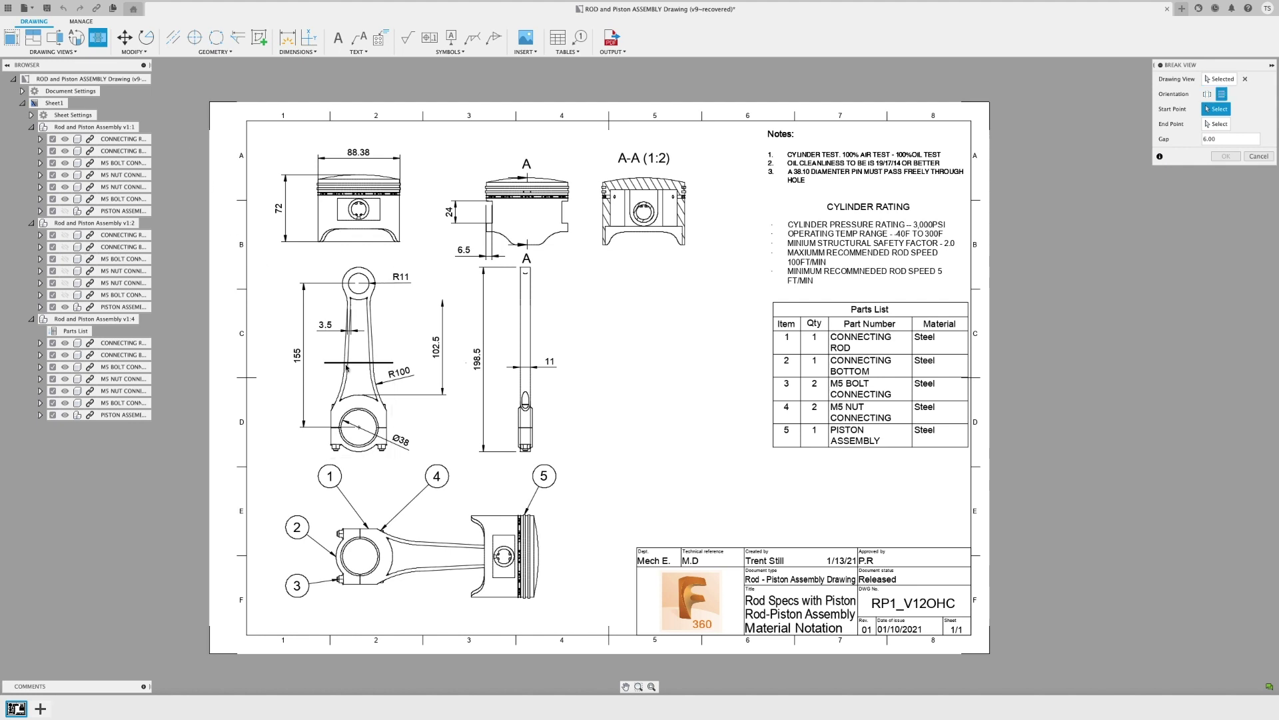
click(347, 369)
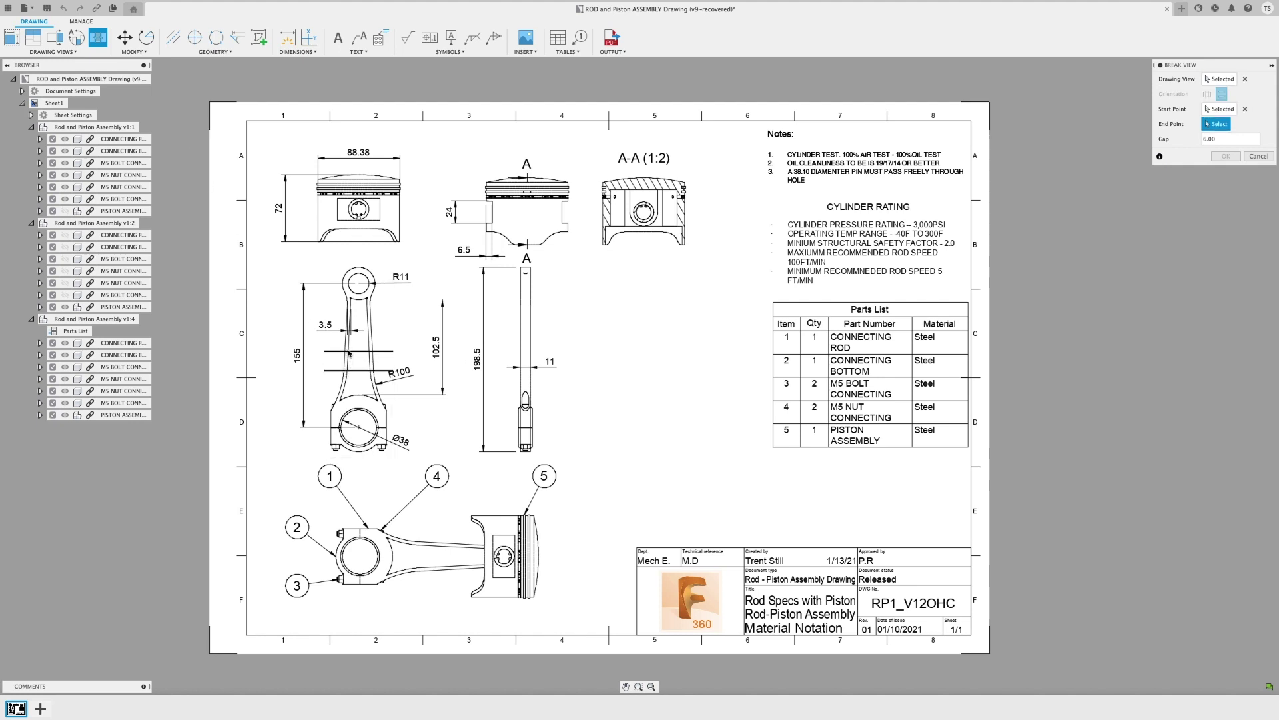
click(350, 337)
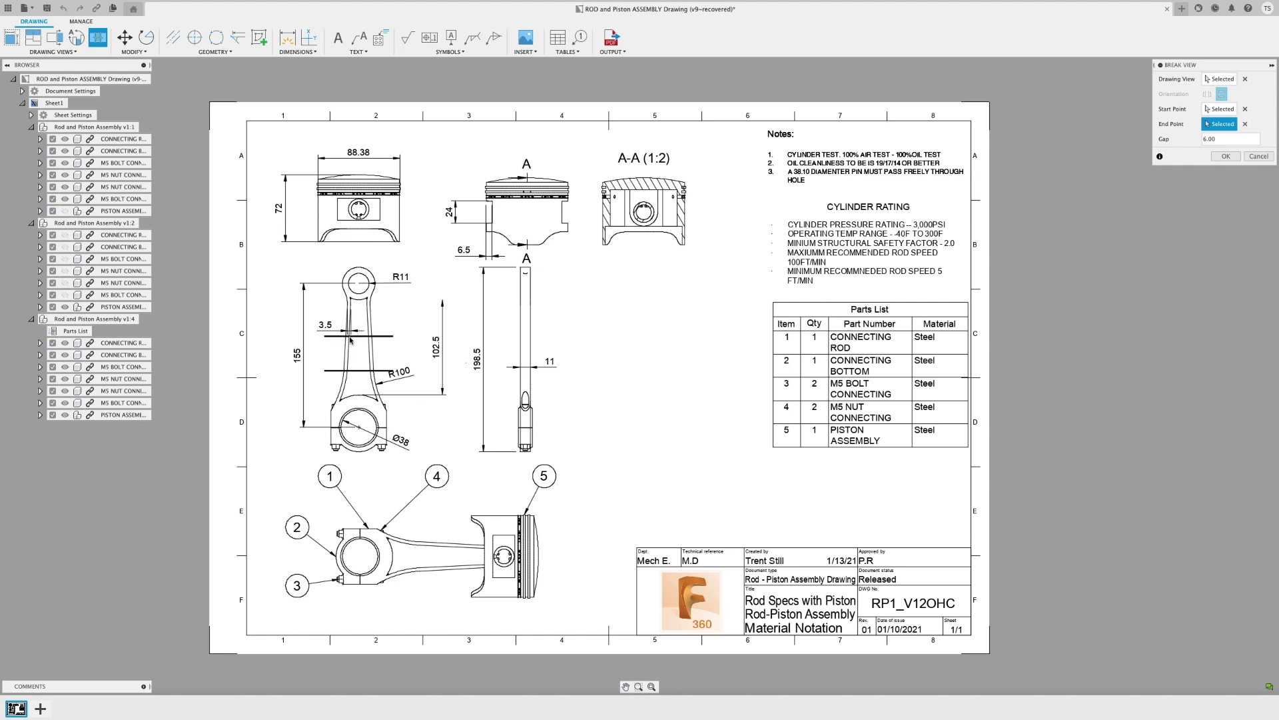
key(Return)
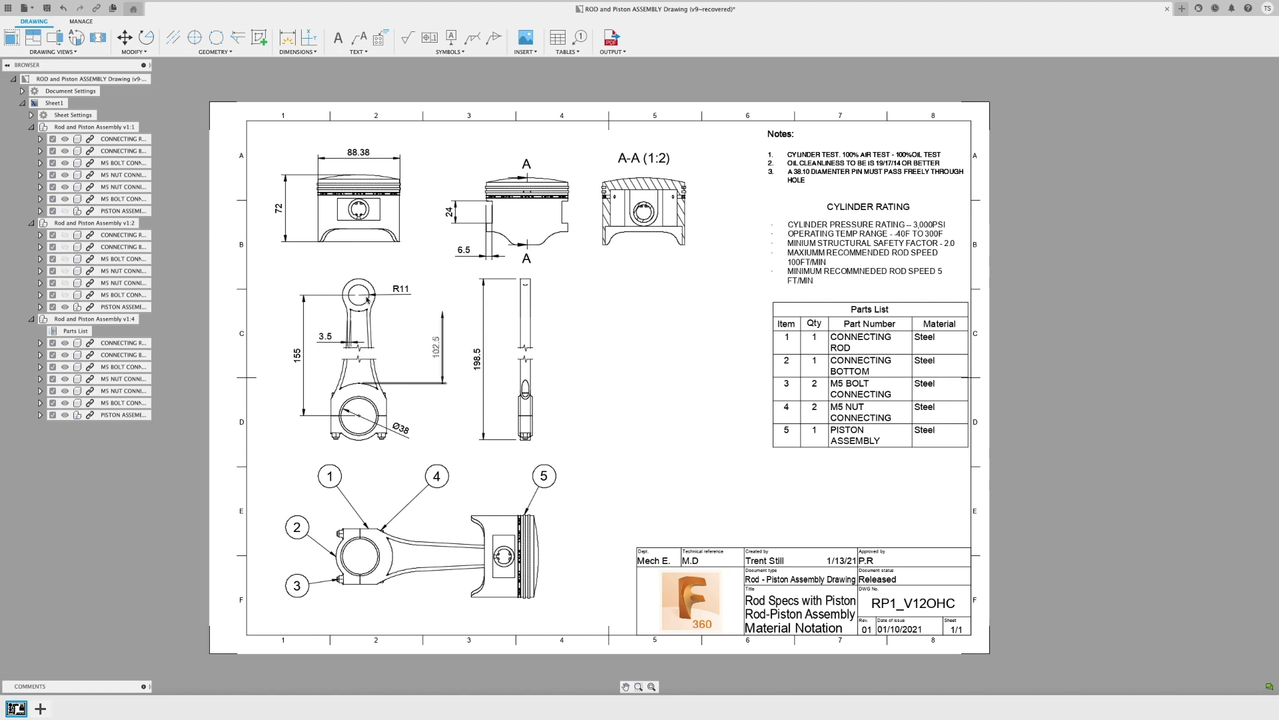
Place a 1:1 Taper and Slope symbol with its leader anchored on the rod shank.
click(496, 48)
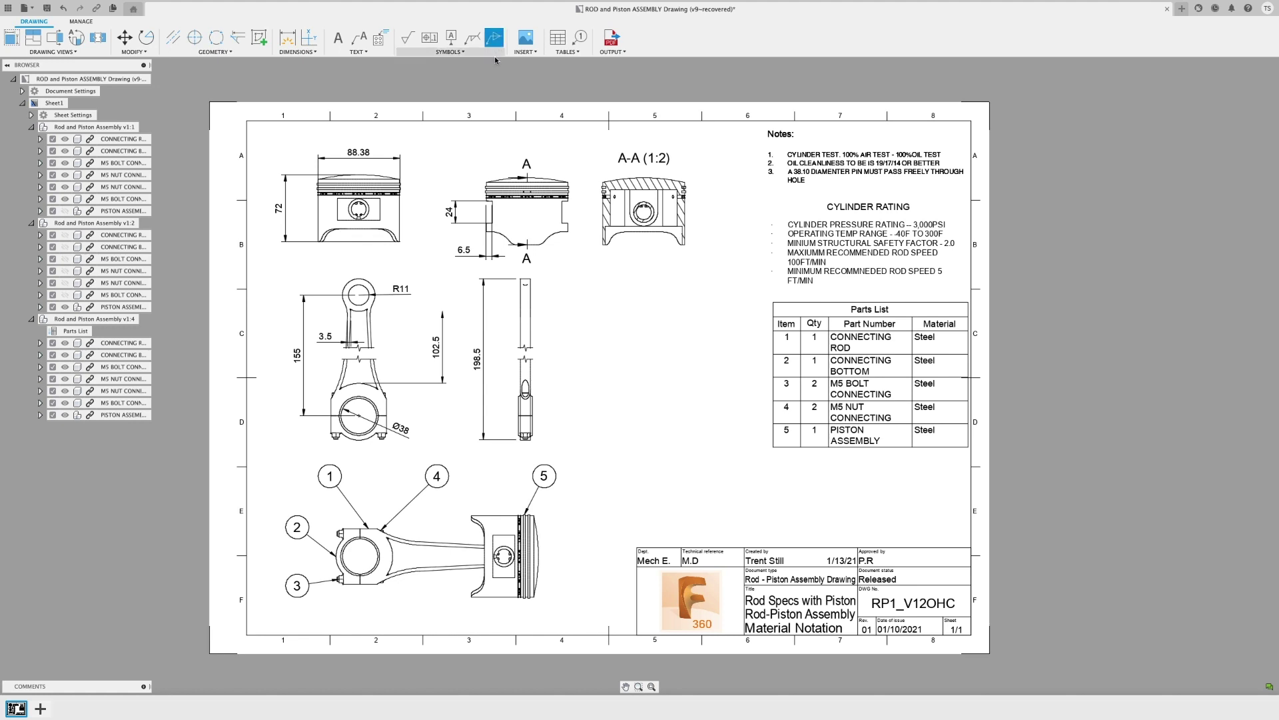
click(372, 331)
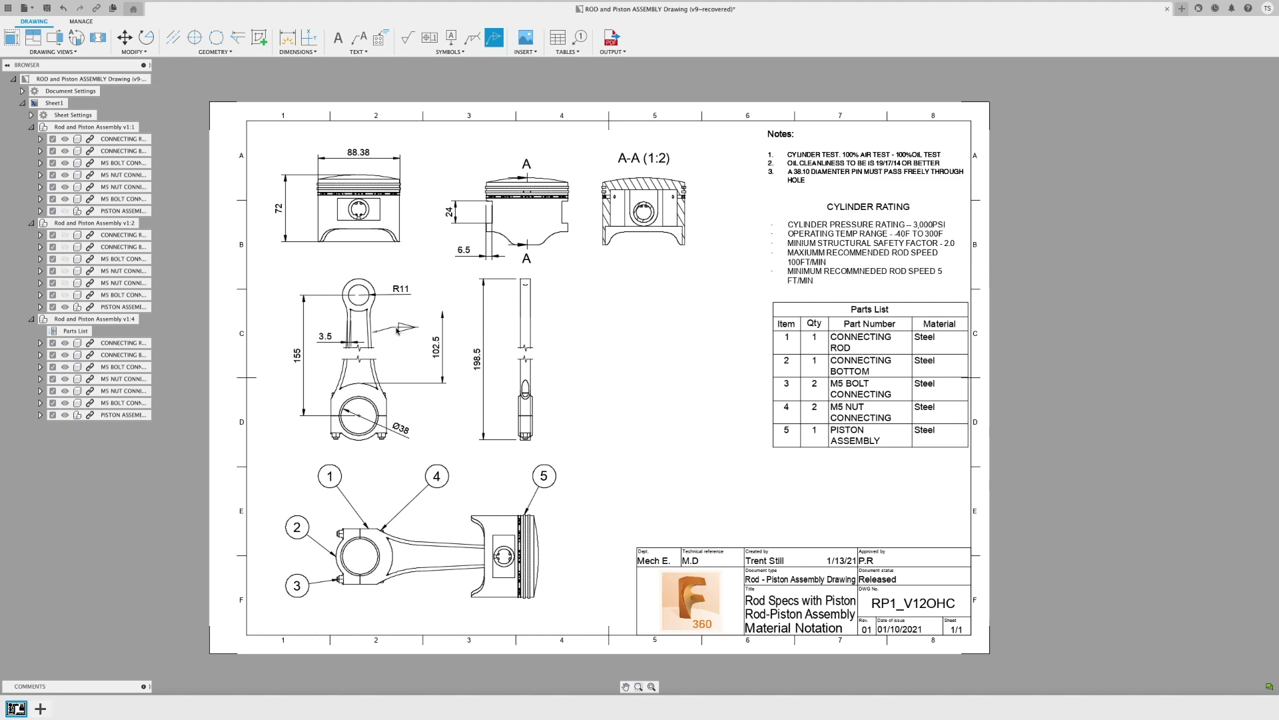
click(397, 329)
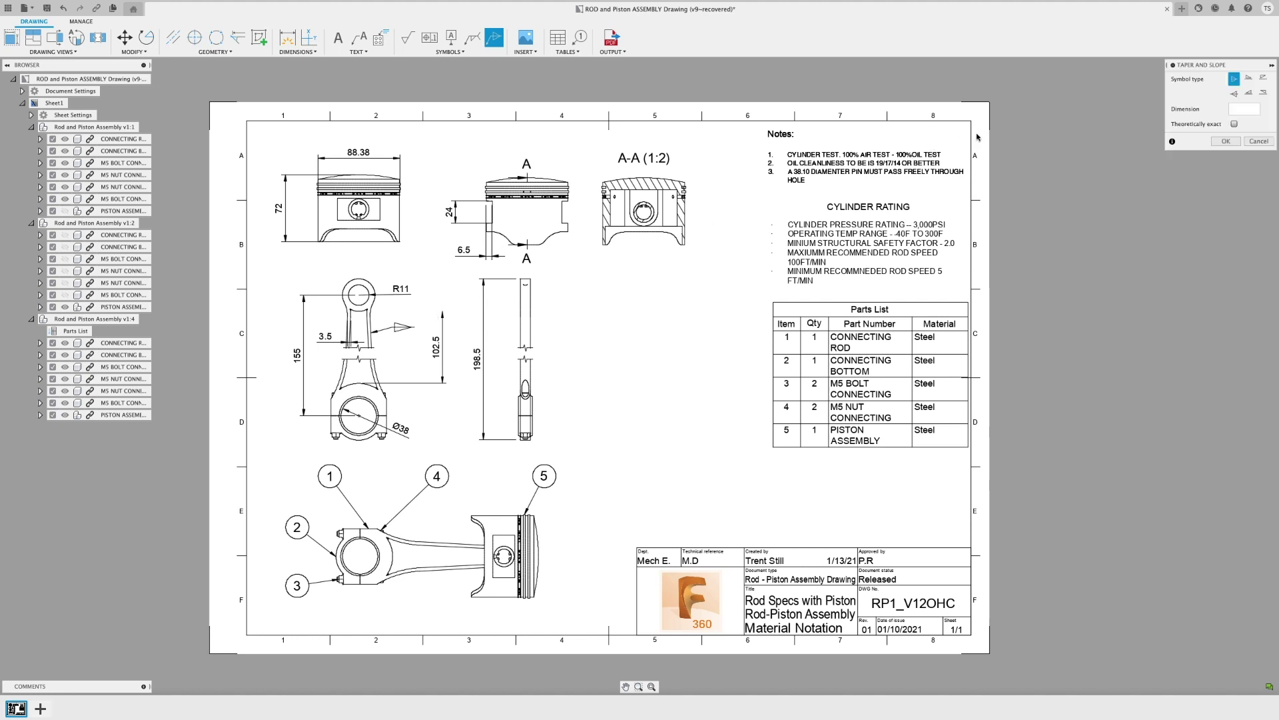
click(1234, 109)
click(1226, 141)
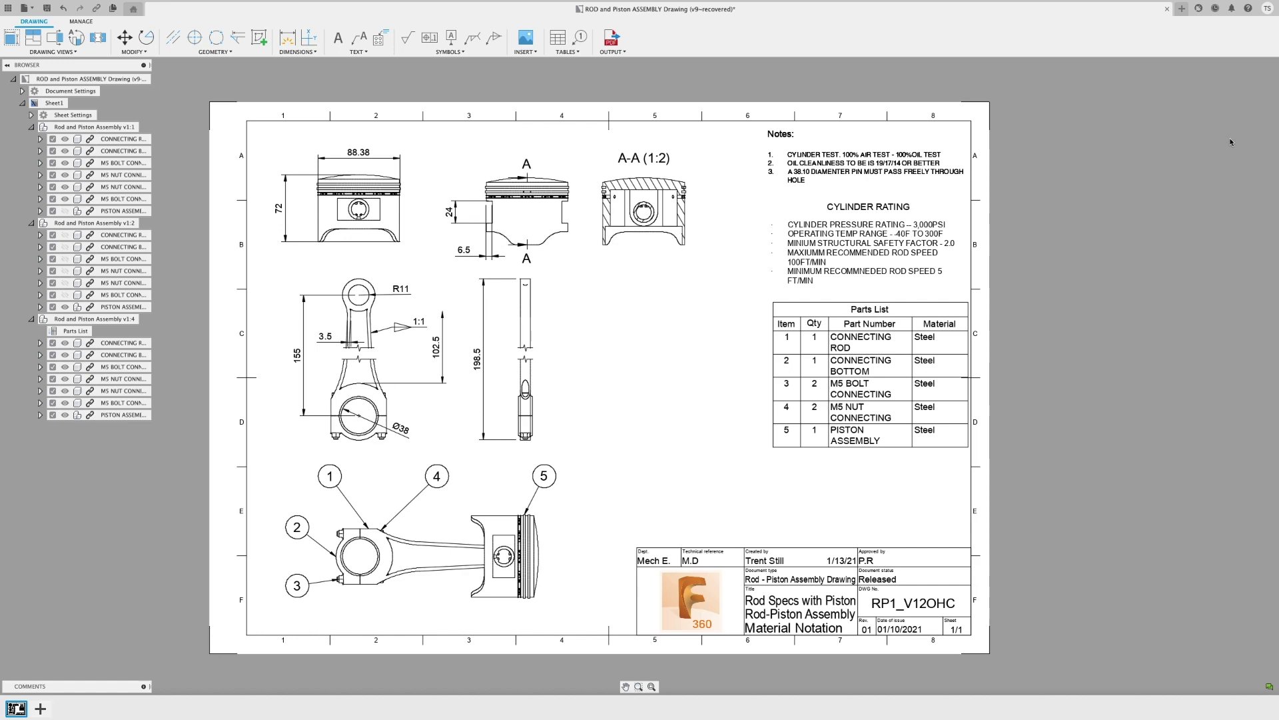